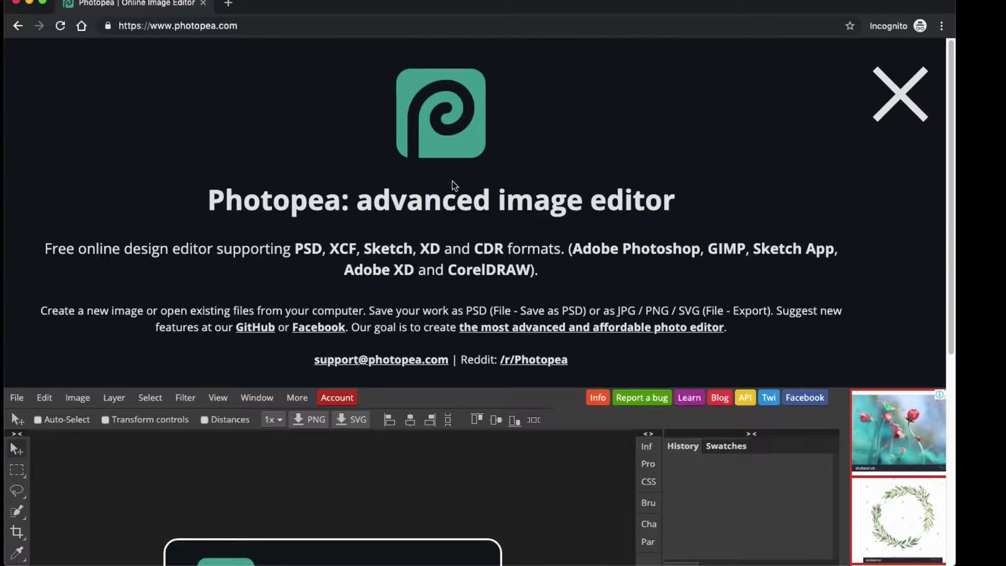
Highlight the photopea.com address, then scroll until the Photopea editor fills the window
left_click(344, 27)
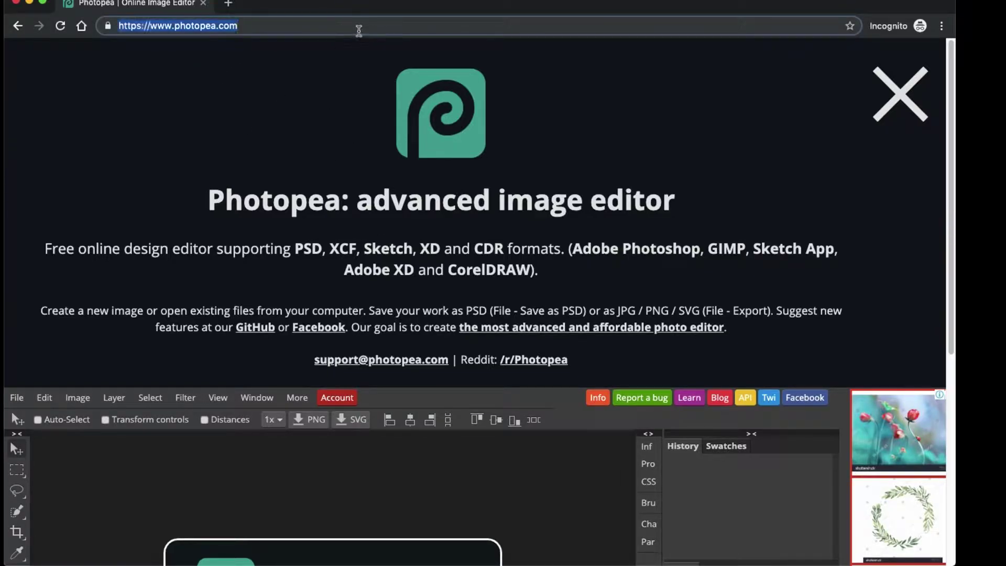
left_click_drag(360, 28, 153, 27)
left_click(264, 25)
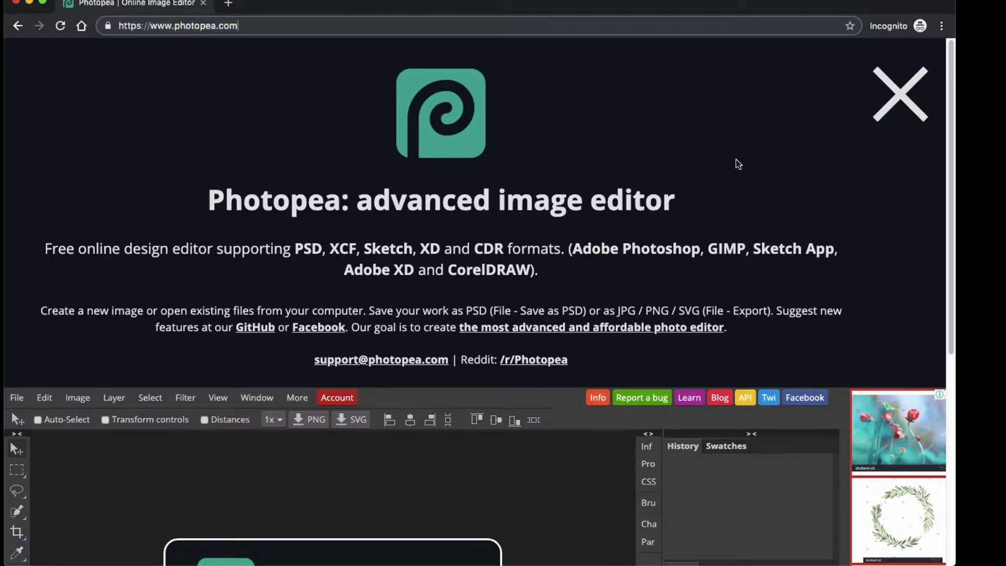
left_click(195, 205)
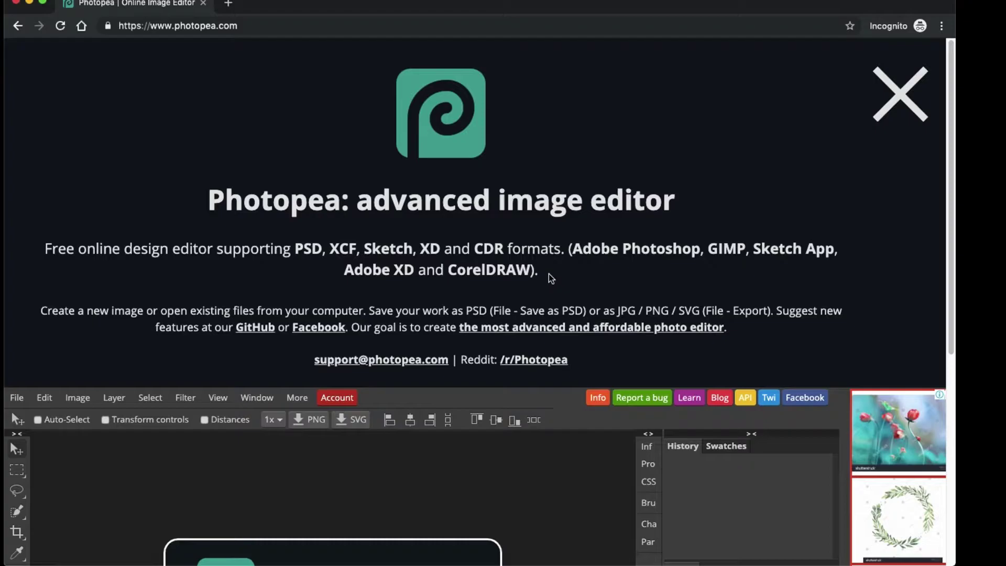
scroll(550, 278, "down", 4)
scroll(549, 273, "down", 3)
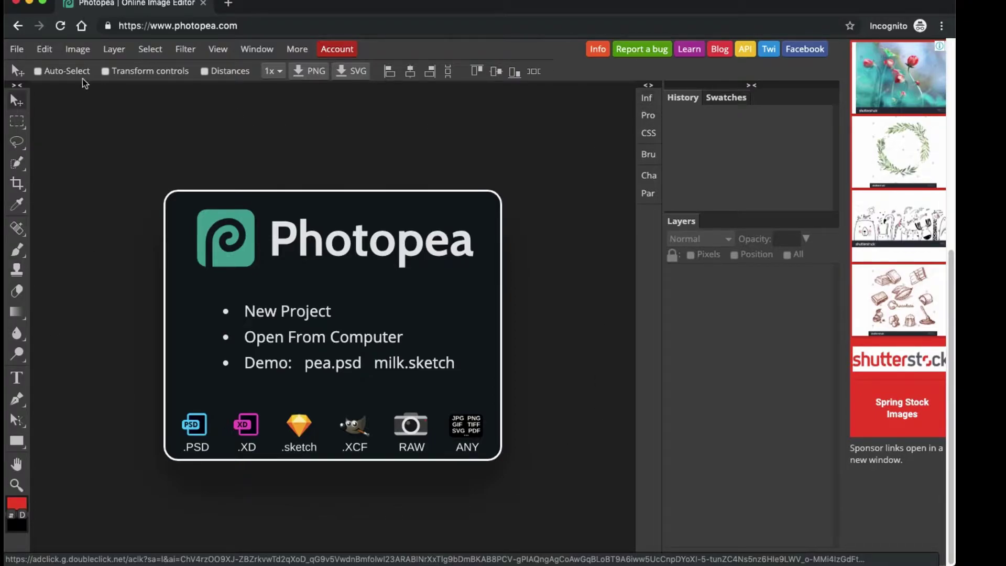
Browse the File, Image and Select menus, then start a new project from File > New
left_click(17, 49)
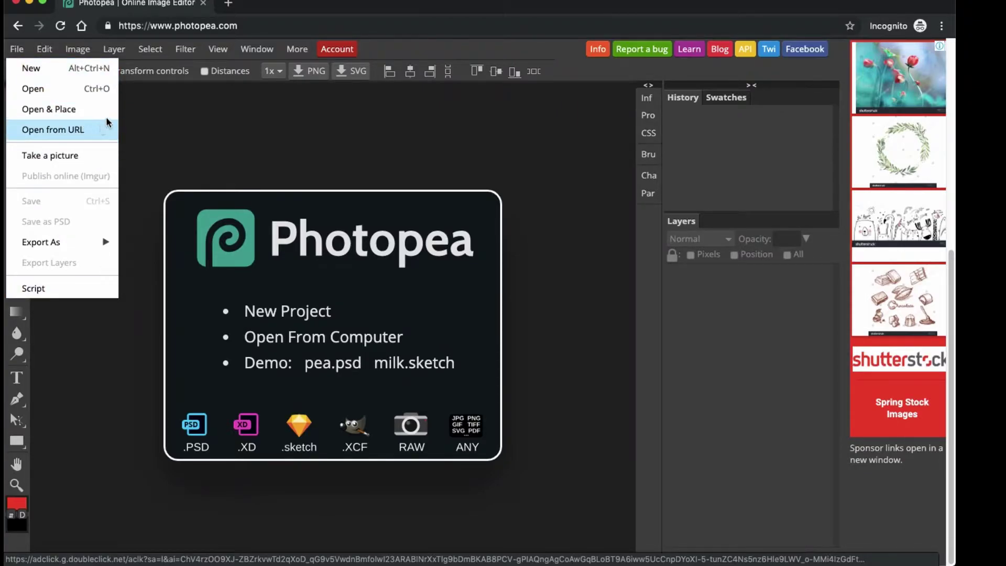
left_click(157, 97)
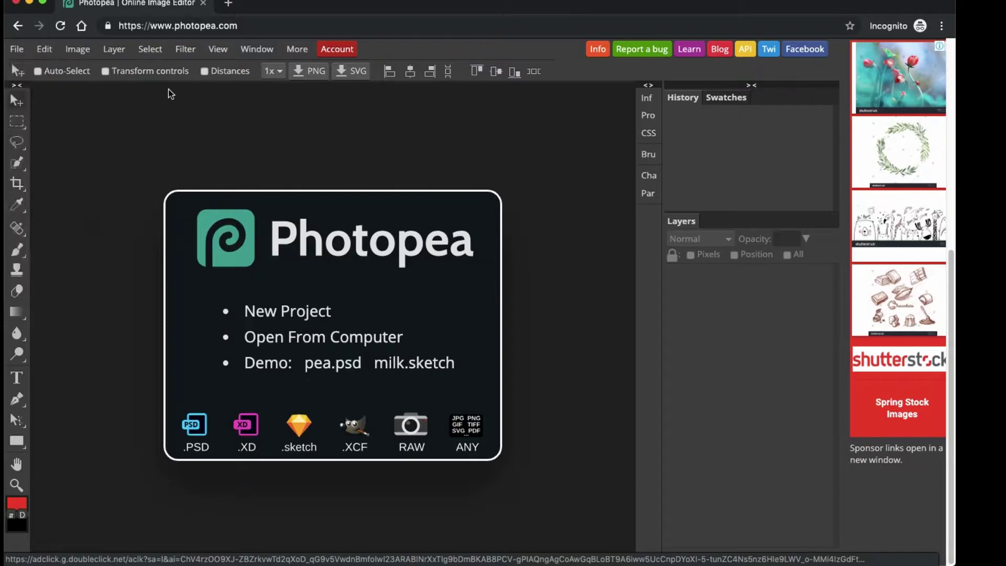
left_click(77, 49)
mouse_move(103, 68)
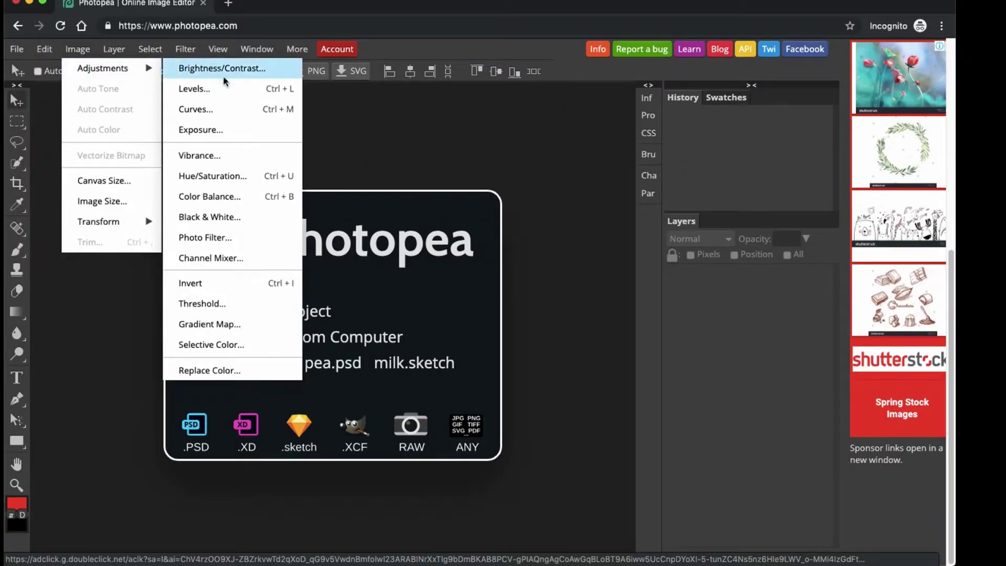
left_click(335, 145)
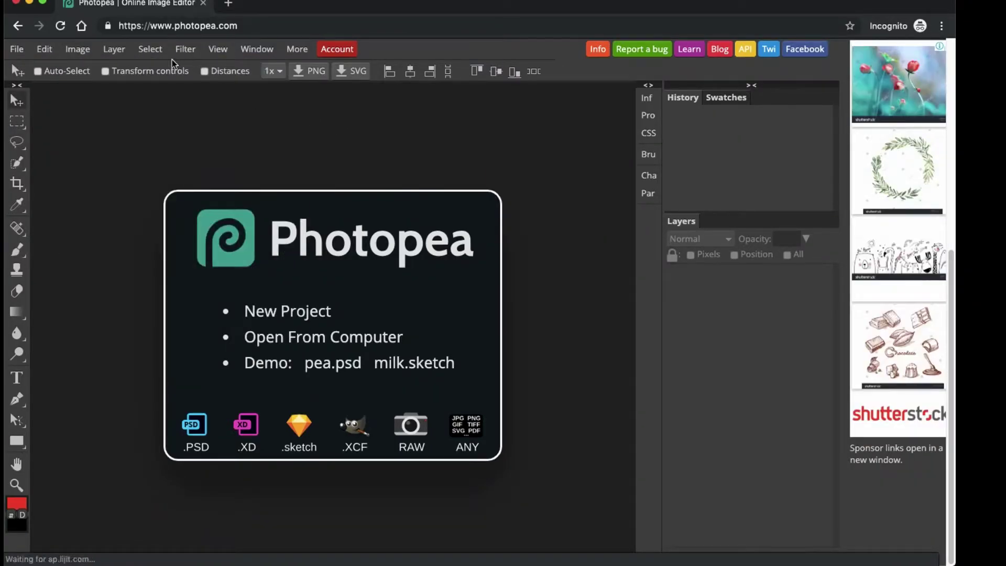
left_click(157, 52)
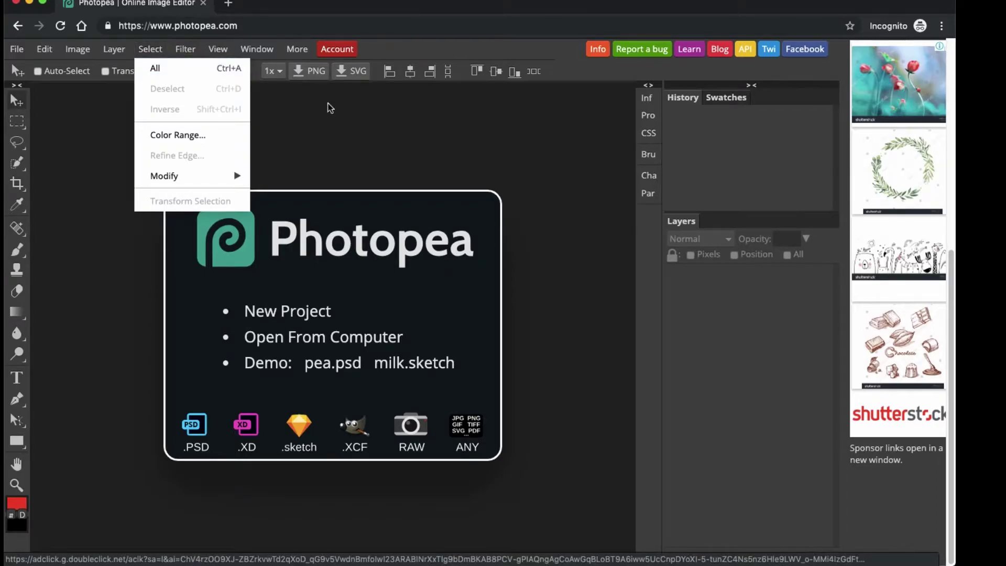
left_click(352, 109)
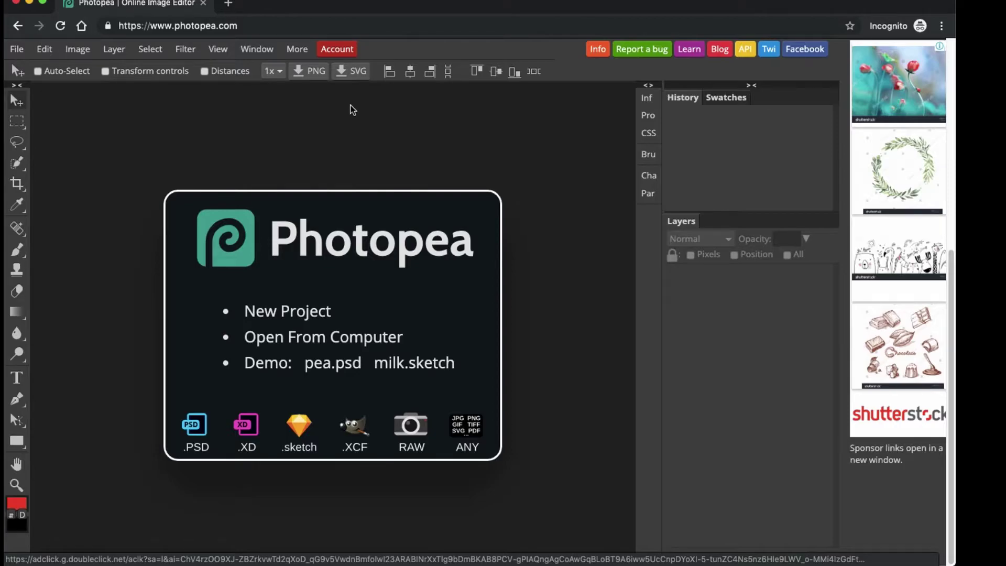
left_click(20, 49)
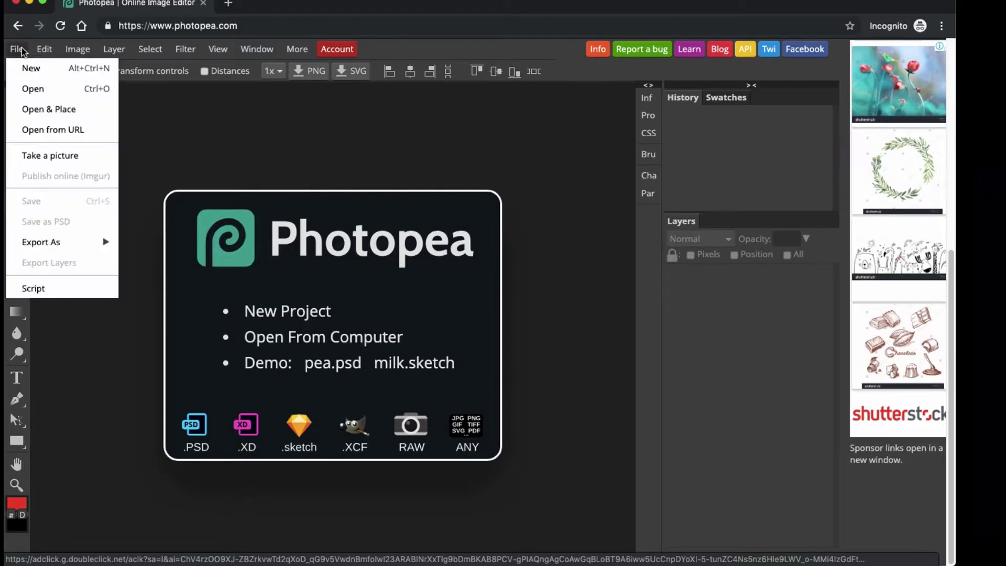
left_click(31, 67)
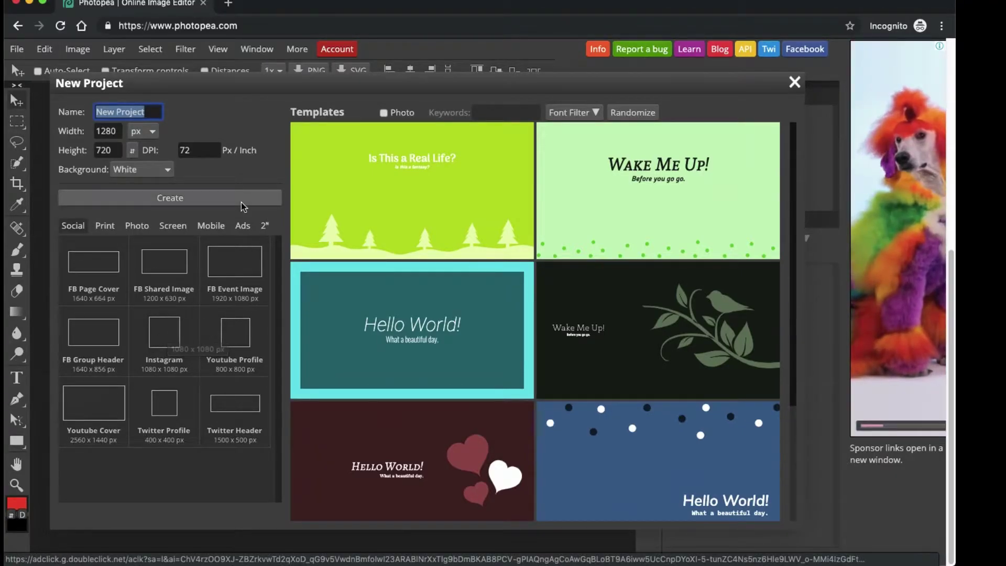
Review the Print and Photo size presets and scroll through the template gallery
left_click(105, 227)
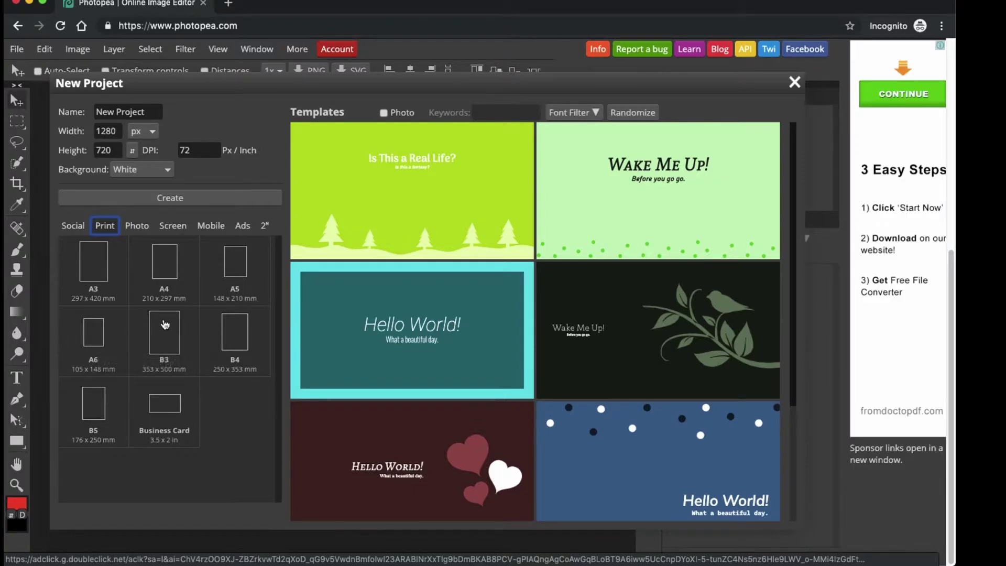
left_click(137, 229)
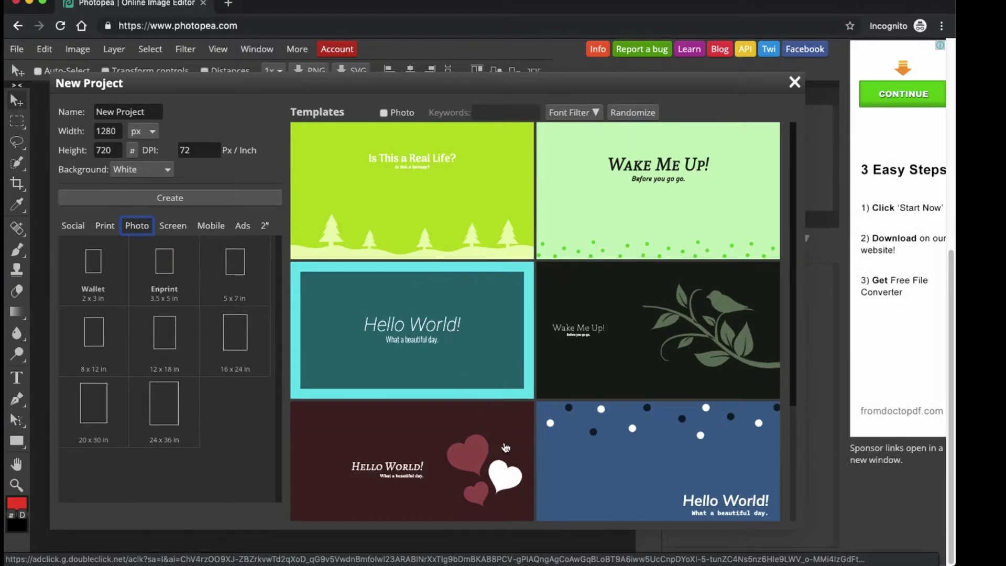
scroll(506, 448, "down", 5)
scroll(617, 264, "up", 10)
scroll(514, 402, "down", 3)
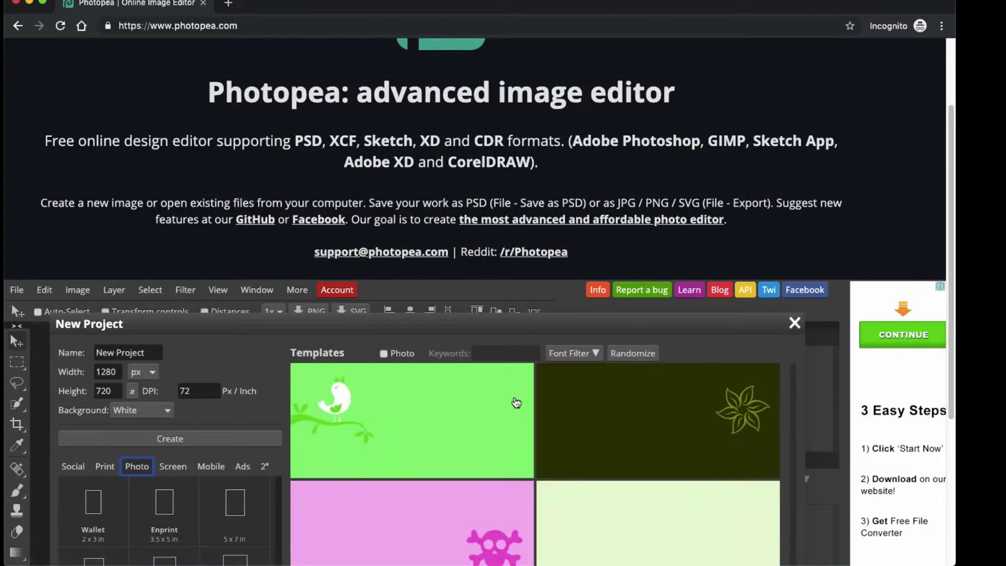
scroll(603, 325, "down", 3)
scroll(713, 266, "down", 3)
scroll(723, 262, "up", 5)
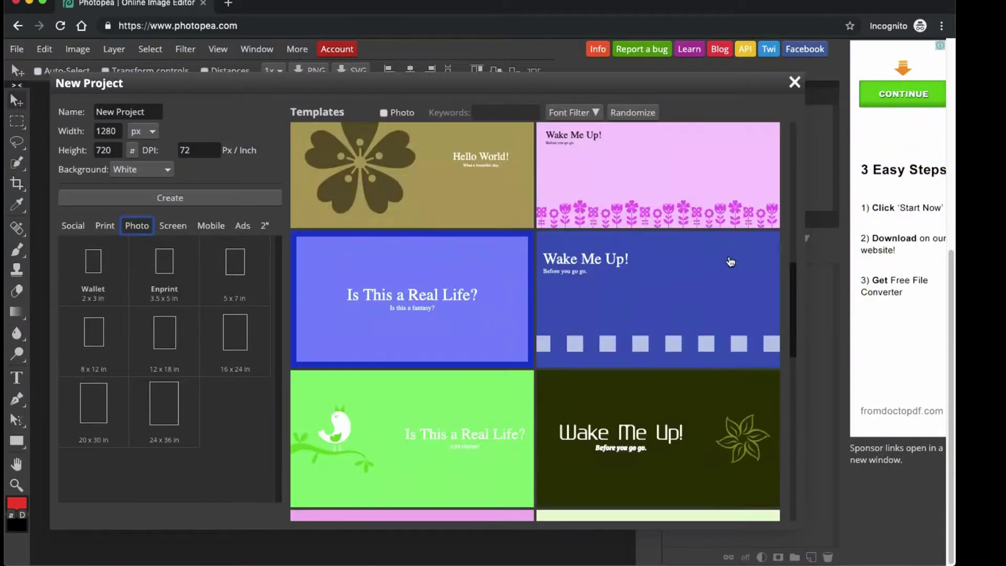
scroll(729, 259, "up", 2)
scroll(724, 266, "up", 2)
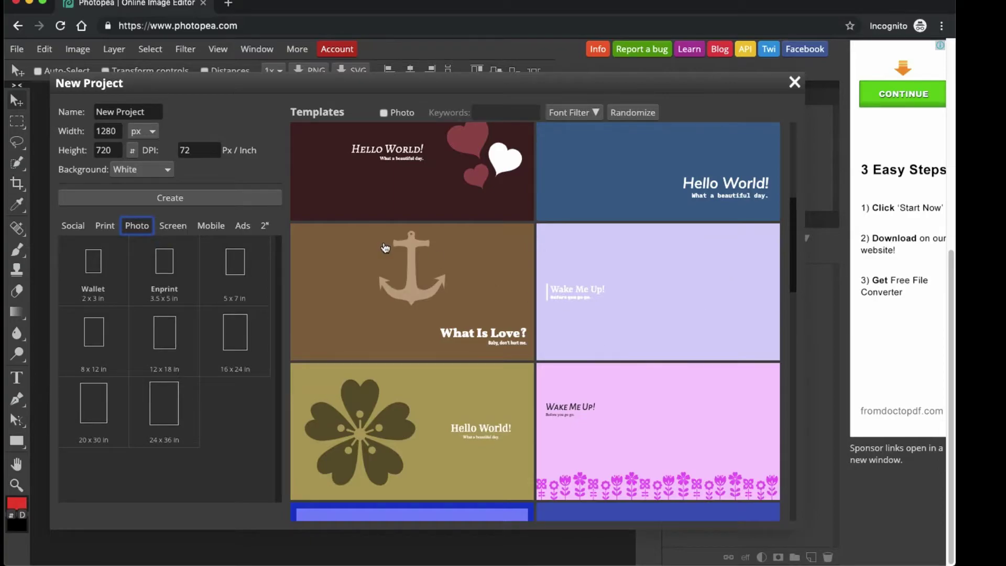
Review the Screen and Mobile presets, scrolling phone and tablet sizes like iPhone X and Google Pixel
left_click(171, 226)
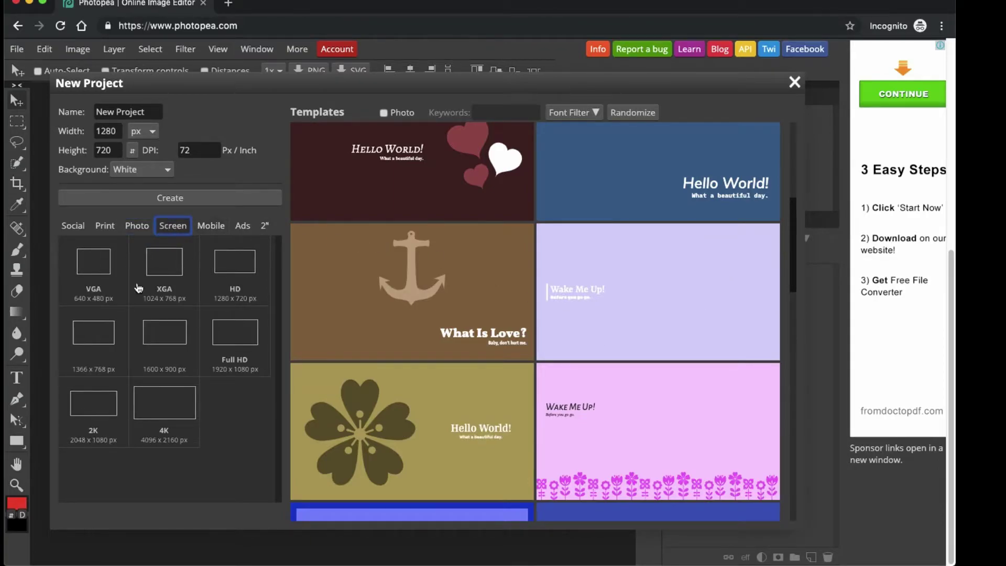
left_click(210, 226)
right_click(17, 250)
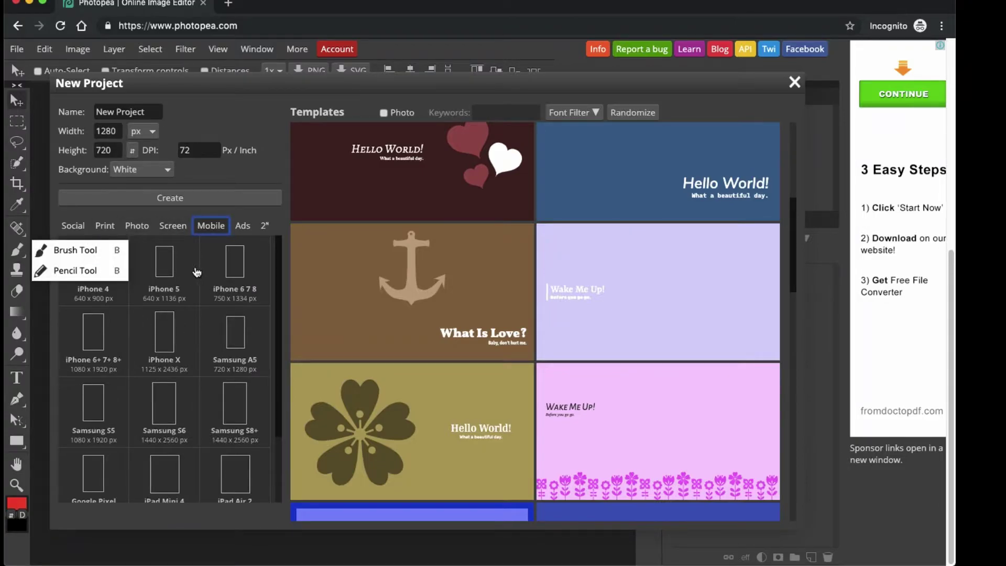
left_click(220, 178)
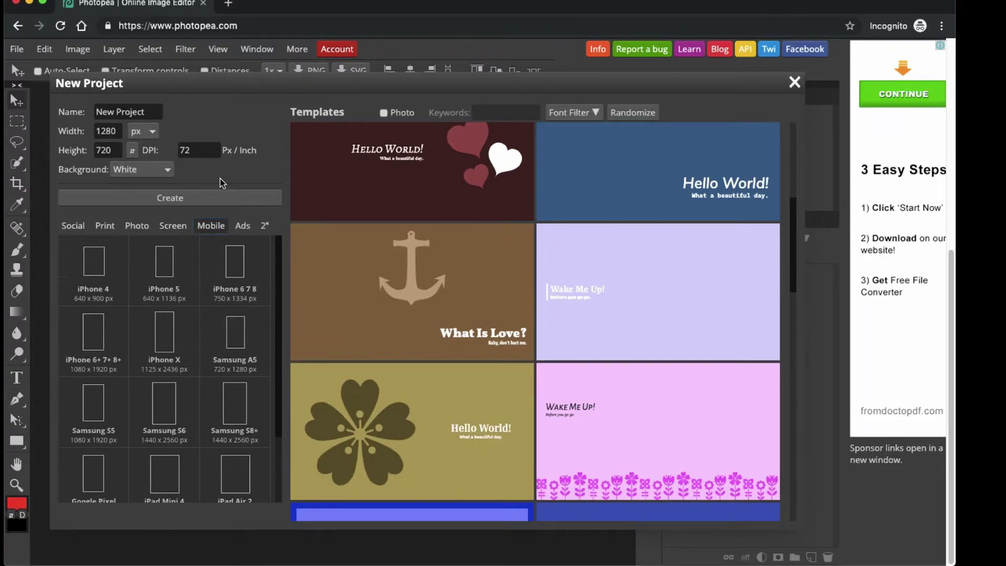
scroll(187, 425, "down", 3)
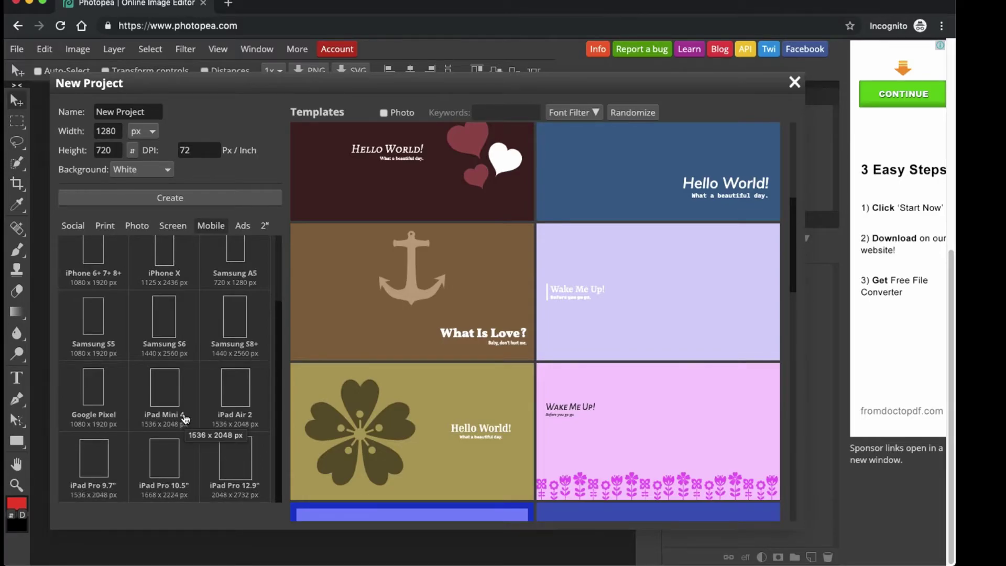
scroll(185, 418, "up", 3)
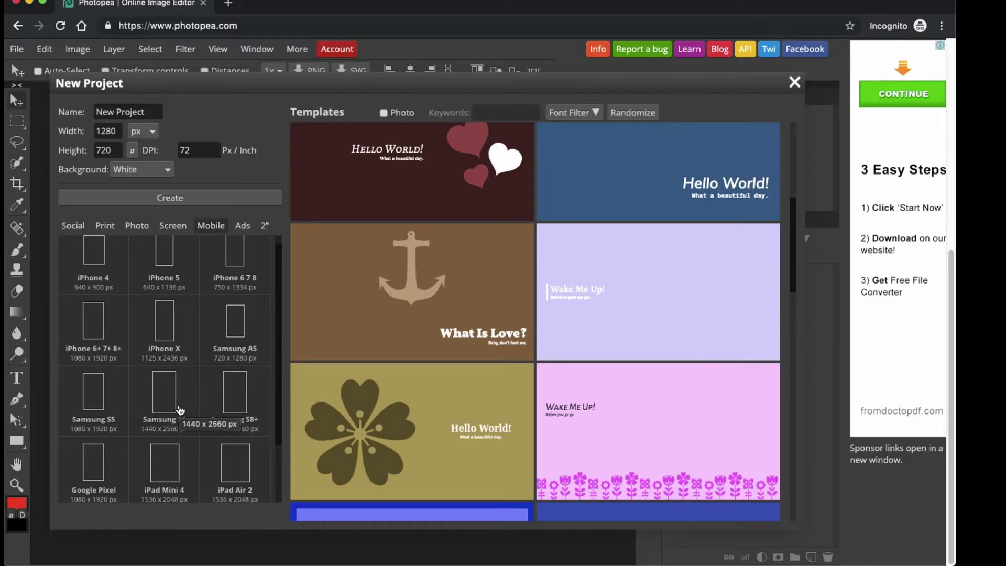
scroll(179, 409, "up", 1)
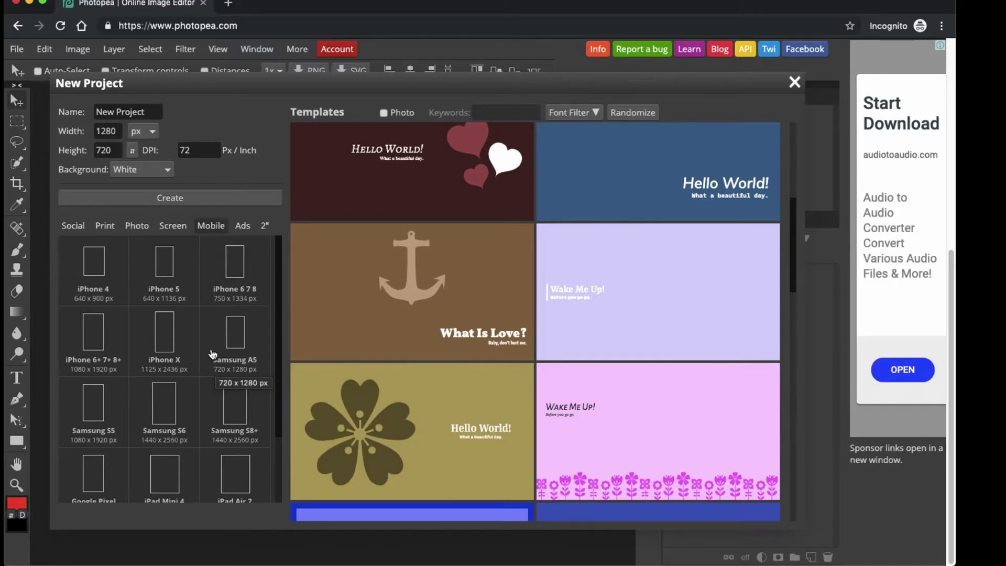
Browse the advertising banner size presets and scroll through the template list
left_click(242, 226)
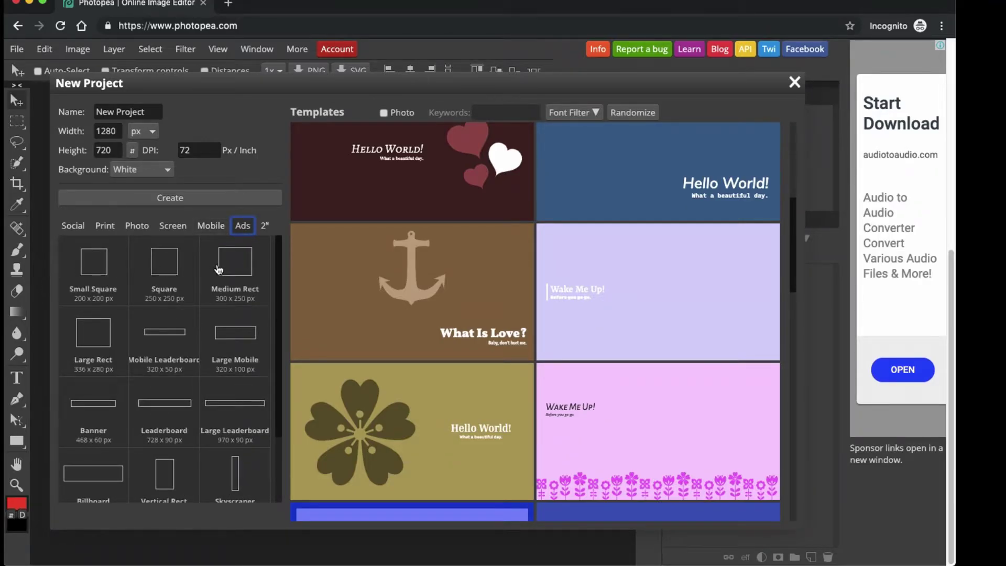
scroll(212, 315, "down", 3)
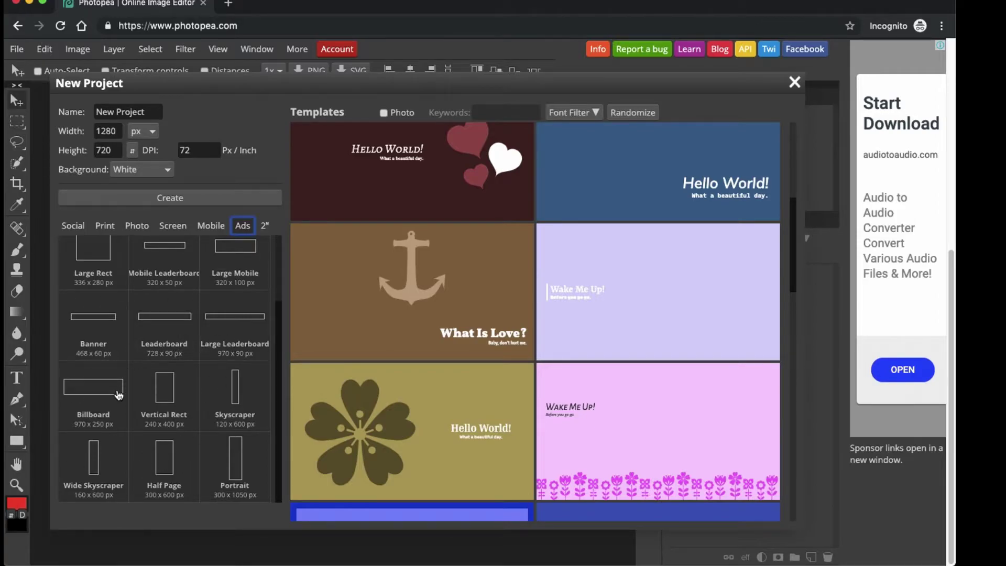
scroll(118, 395, "up", 3)
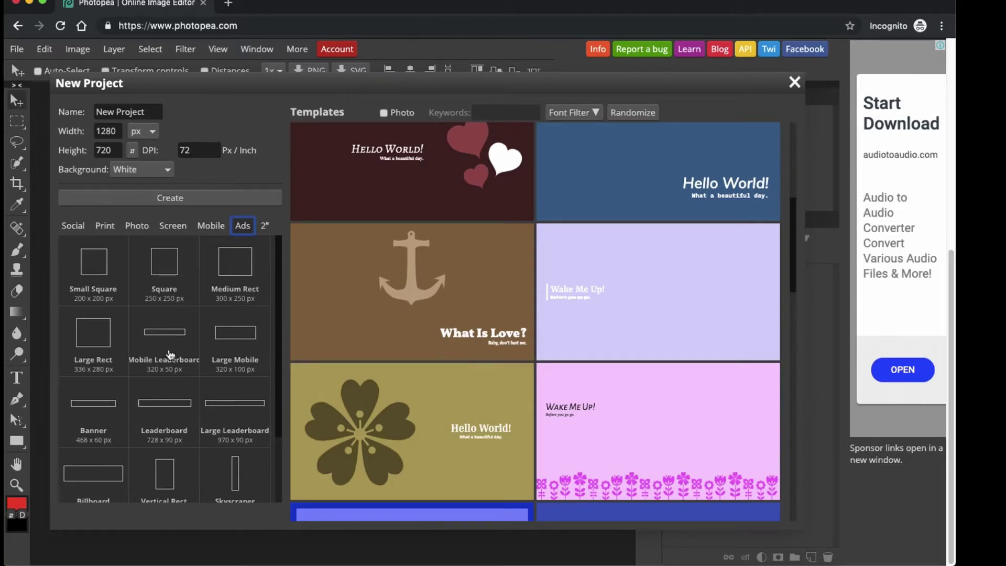
scroll(175, 413, "down", 3)
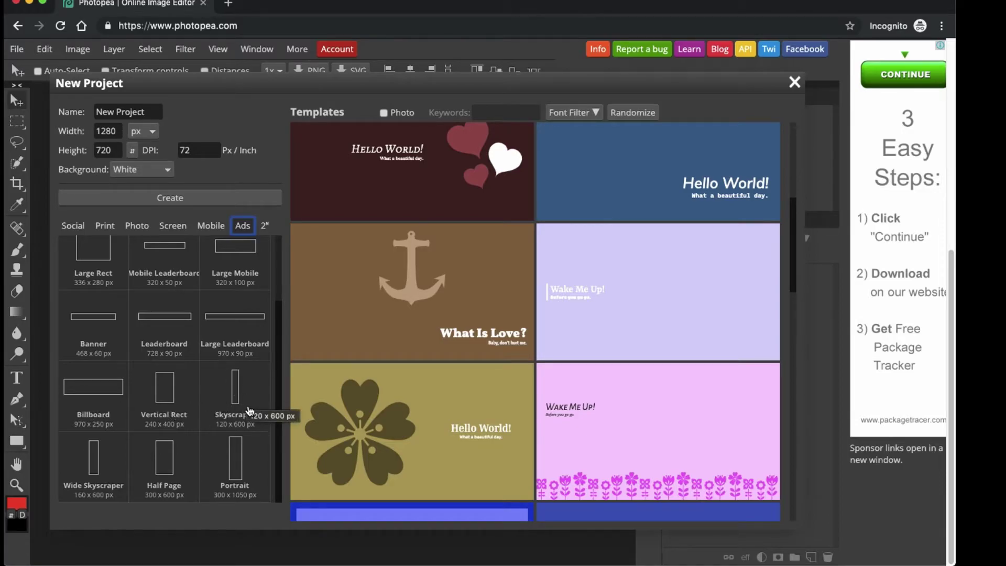
scroll(245, 403, "up", 3)
scroll(250, 411, "up", 5)
scroll(355, 378, "down", 3)
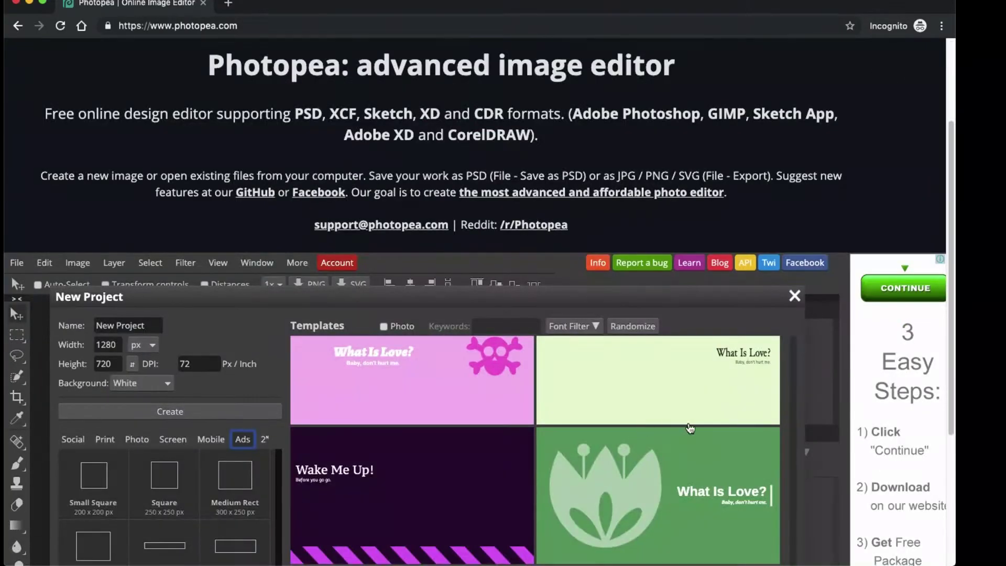
scroll(346, 262, "down", 3)
scroll(334, 131, "down", 2)
scroll(314, 259, "up", 5)
scroll(152, 281, "up", 5)
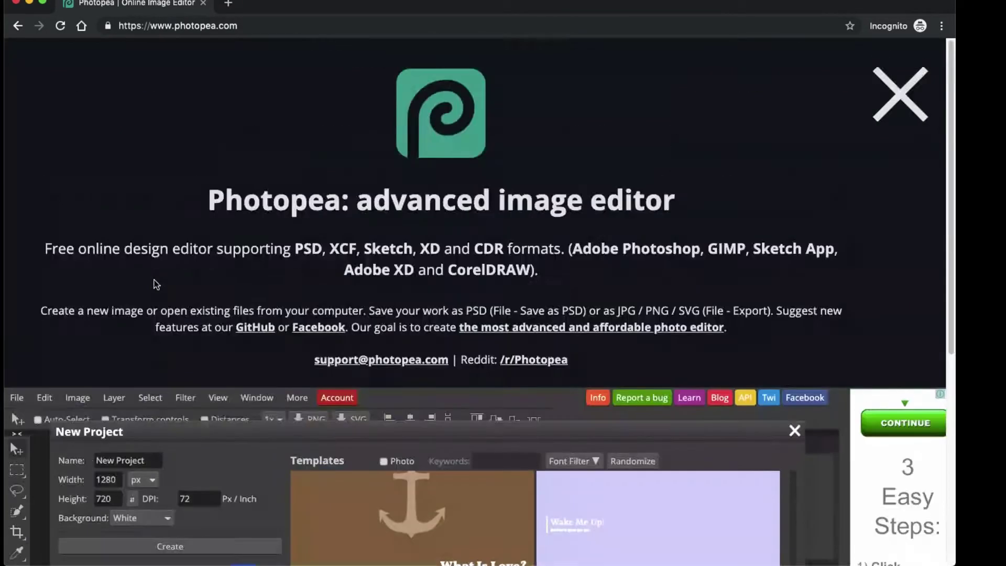
scroll(314, 319, "down", 5)
scroll(236, 243, "up", 2)
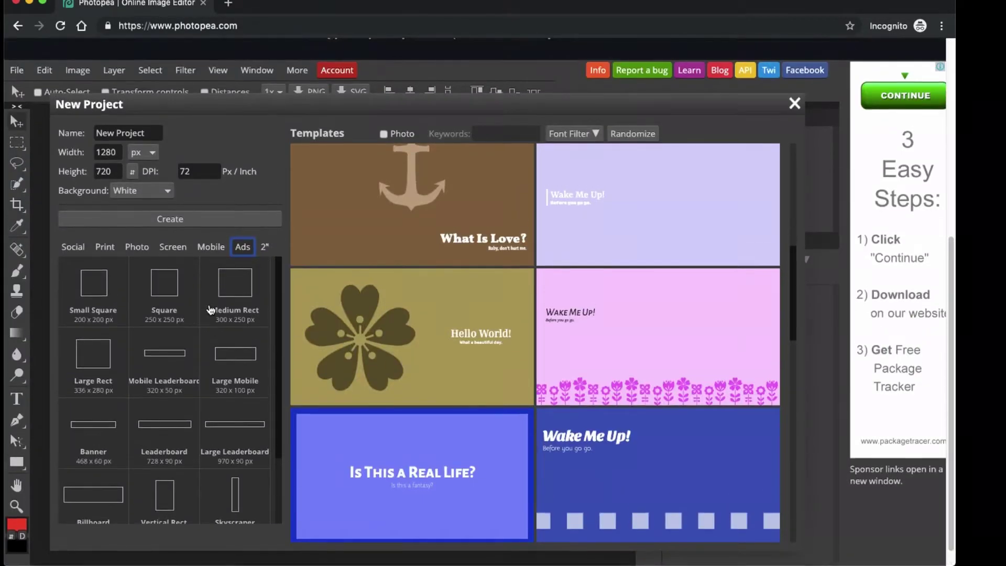
scroll(220, 315, "down", 2)
Apply the 1080 × 1080 px Instagram preset from the Social presets and scroll the templates
left_click(87, 282)
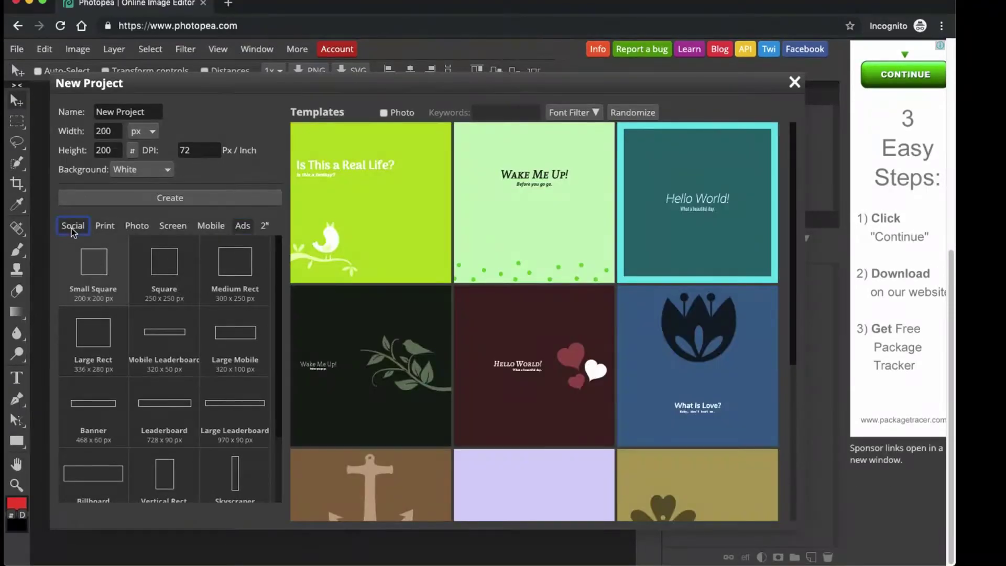
left_click(72, 227)
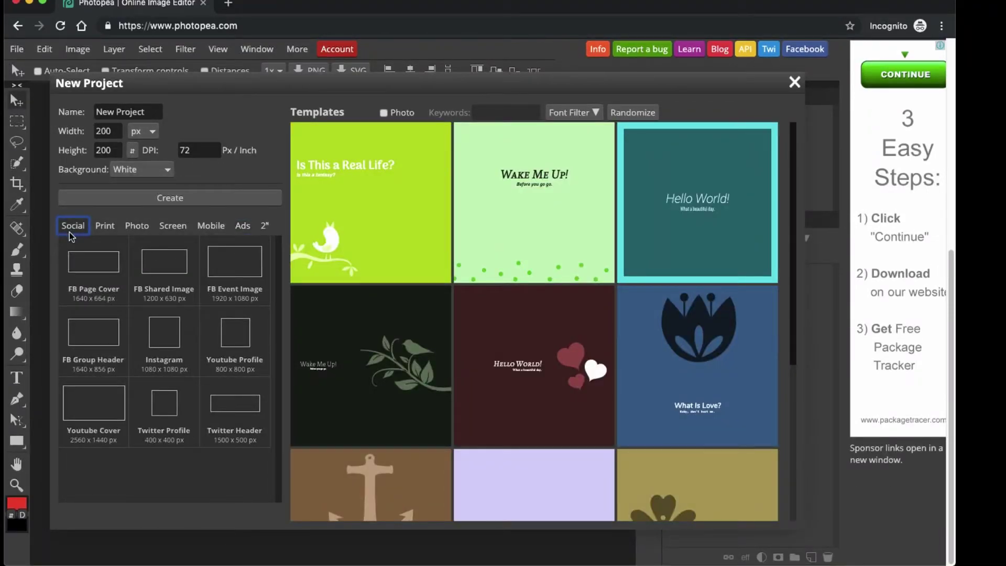
left_click(156, 348)
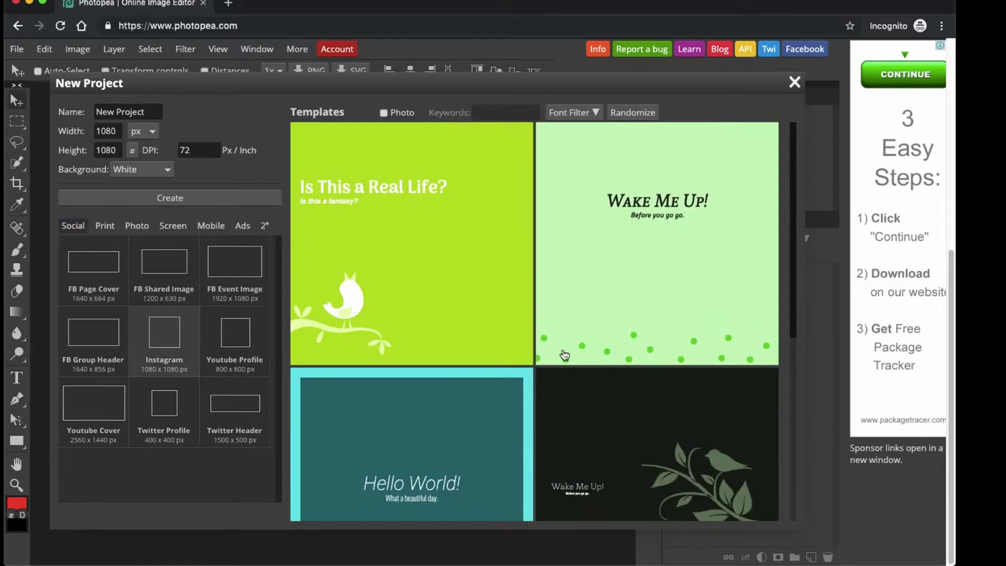
scroll(550, 355, "down", 5)
scroll(410, 340, "down", 5)
scroll(473, 335, "up", 3)
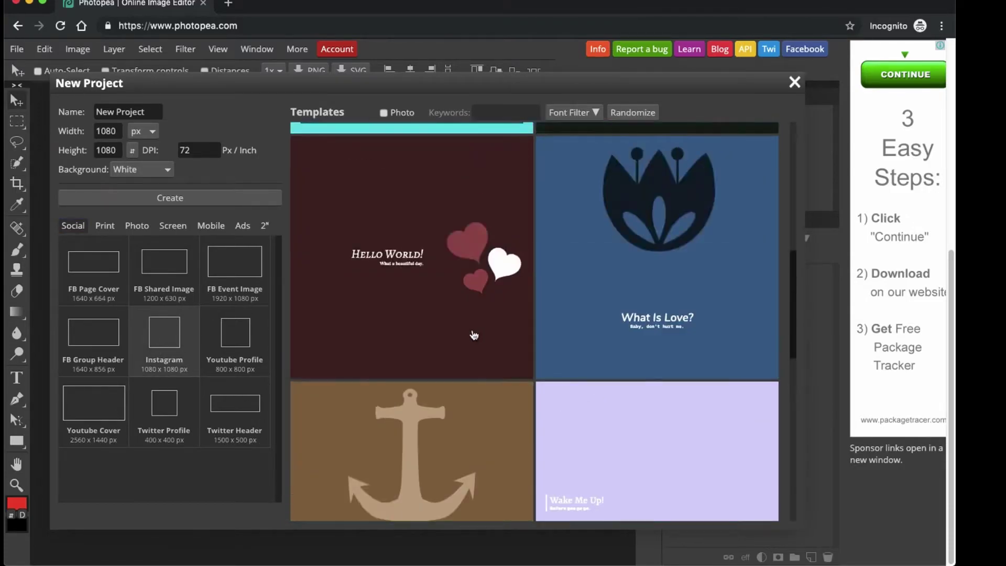
Open the maroon Hello World hearts template as template.psd, then glance at the Filter and Select menus
left_click(435, 281)
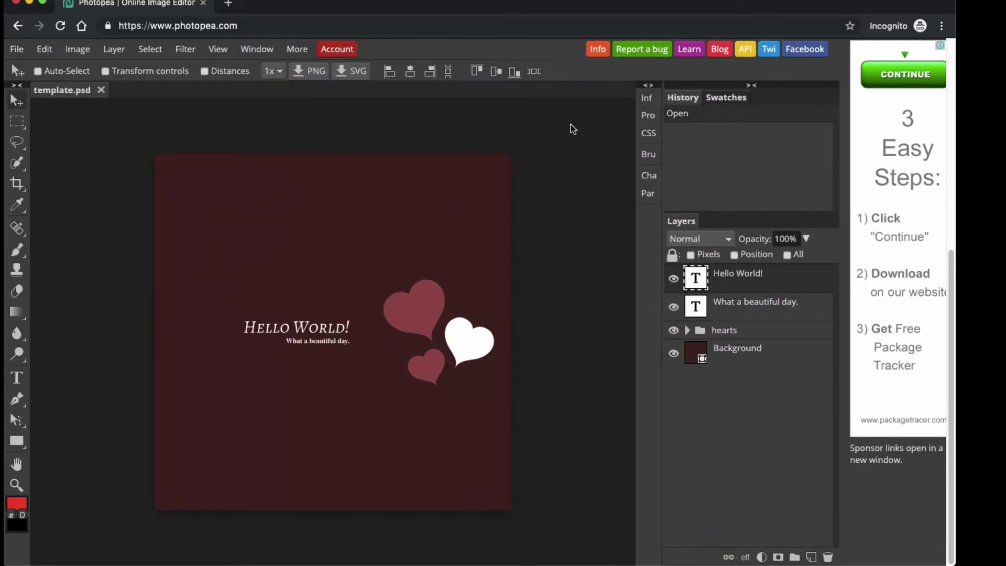
left_click(181, 52)
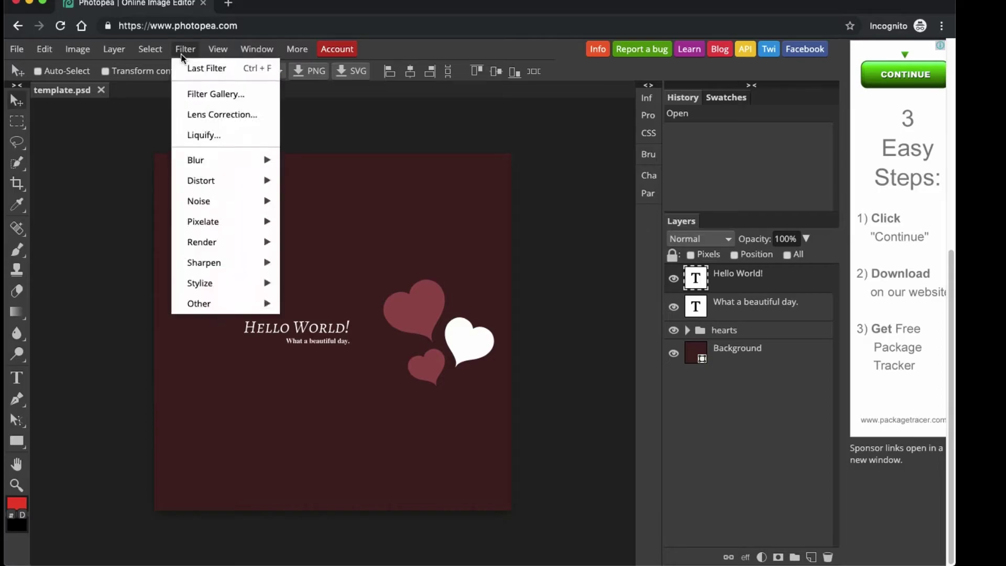
left_click(138, 50)
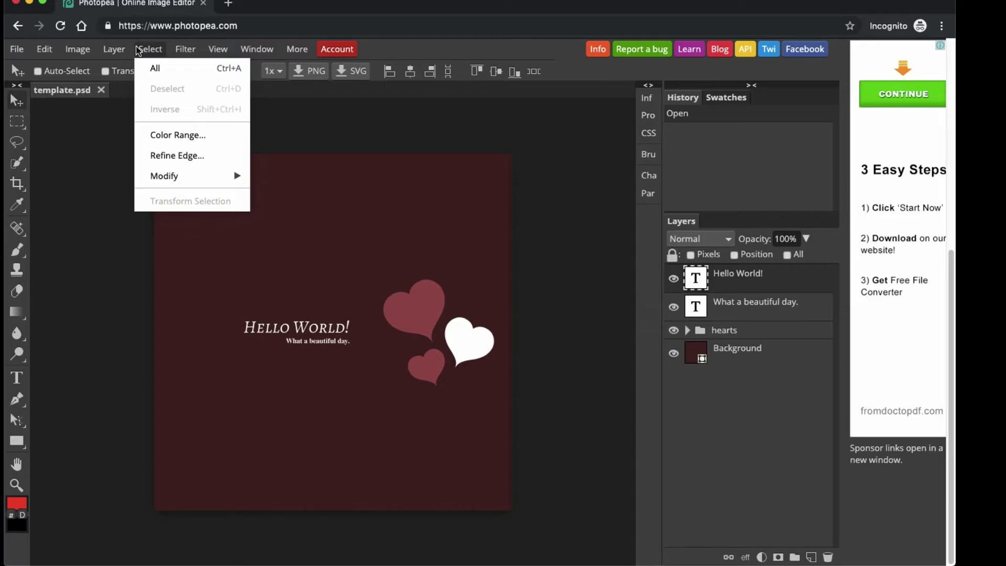
Add an 'I LOVE THIS TOOL' text line near the top left of the canvas
left_click(20, 125)
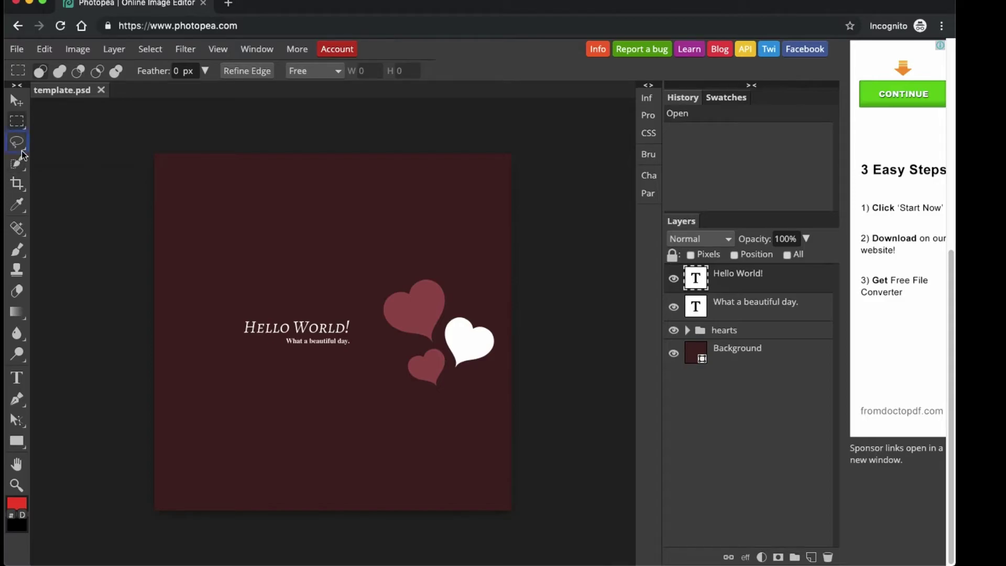
left_click(79, 141)
left_click(382, 270)
left_click(298, 328)
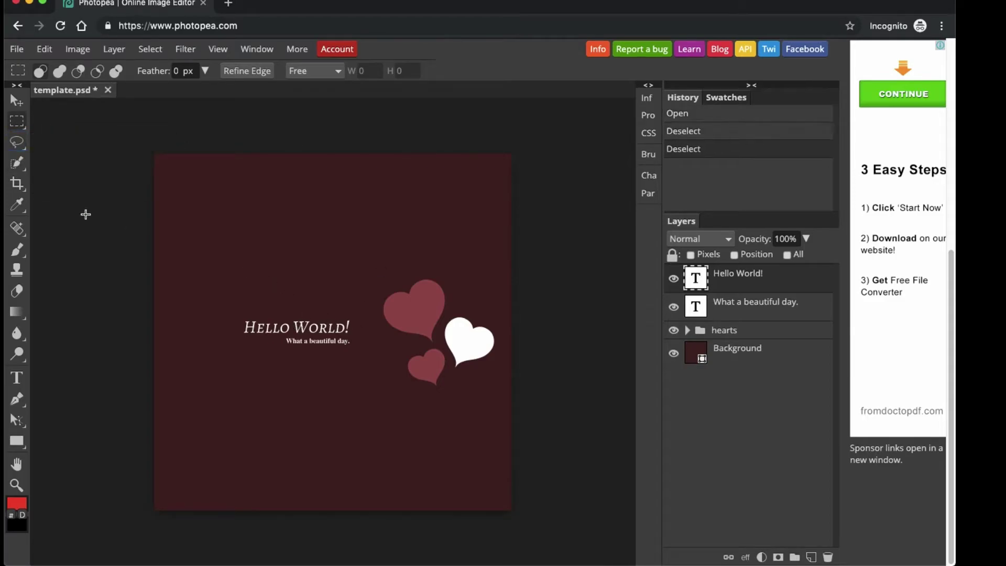
left_click(24, 373)
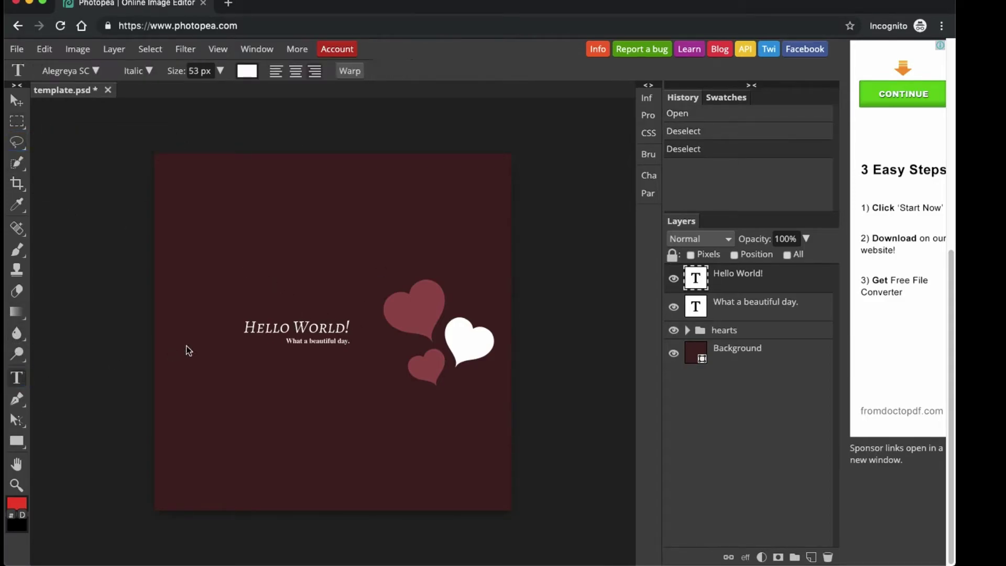
left_click(204, 196)
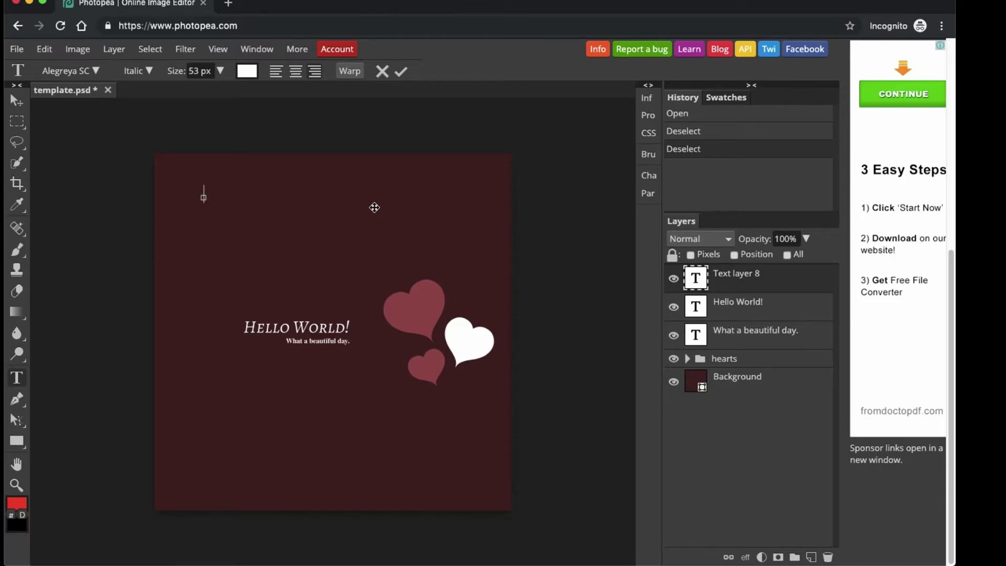
type("I LOVE THIS")
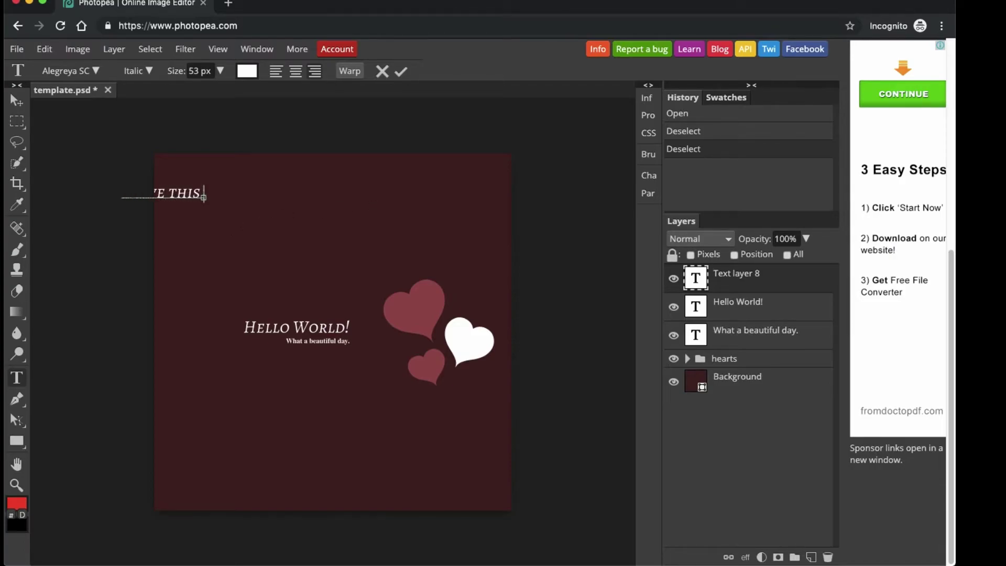
type(" TOOL")
mouse_move(195, 220)
left_mouse_down()
mouse_move(363, 233)
mouse_move(357, 222)
left_mouse_up()
left_click(749, 302)
Check the text layers, then move 'I love this tool' down and left
left_click(749, 278)
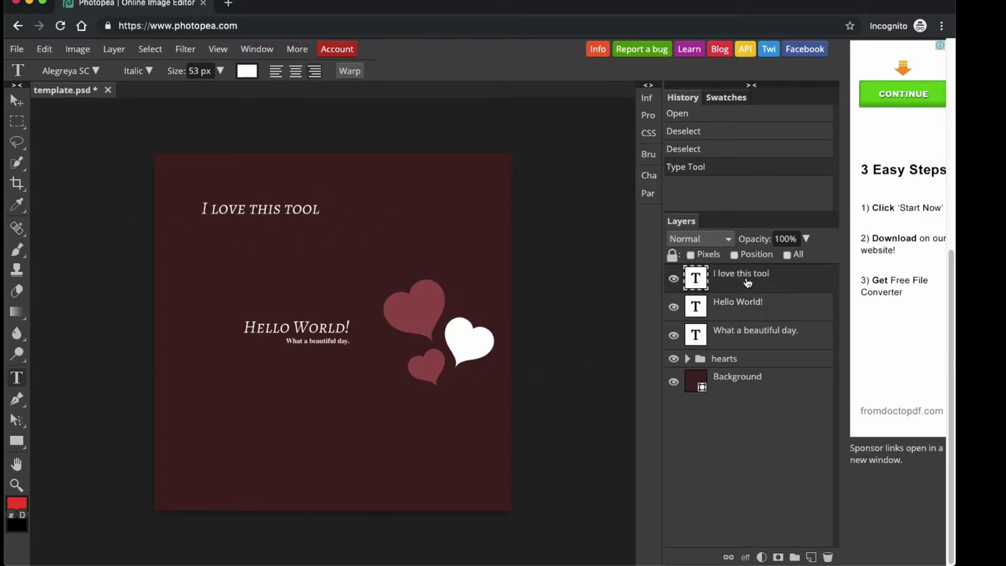
left_click(745, 329)
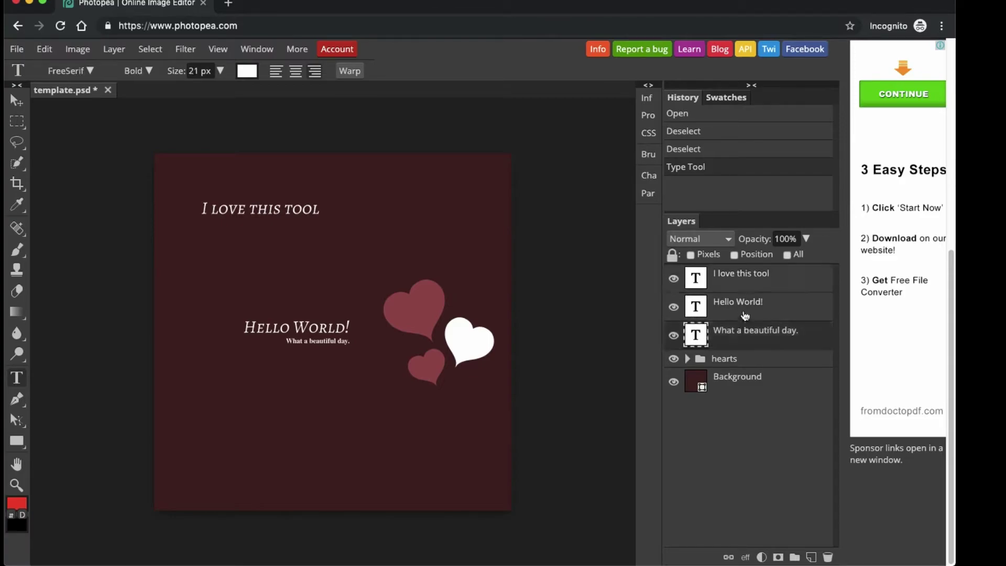
left_click(747, 285)
left_click(747, 309)
left_click(284, 212)
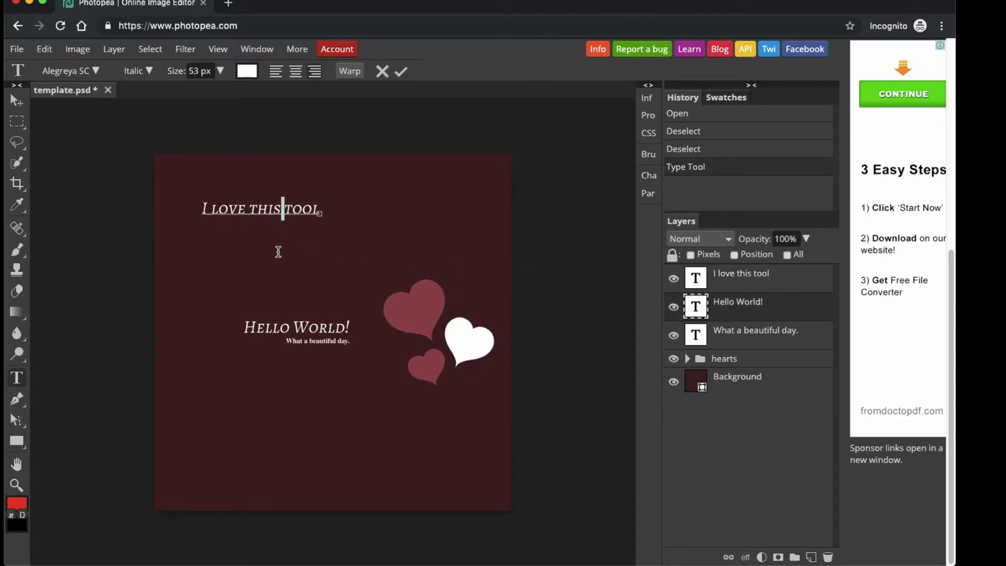
left_click(401, 71)
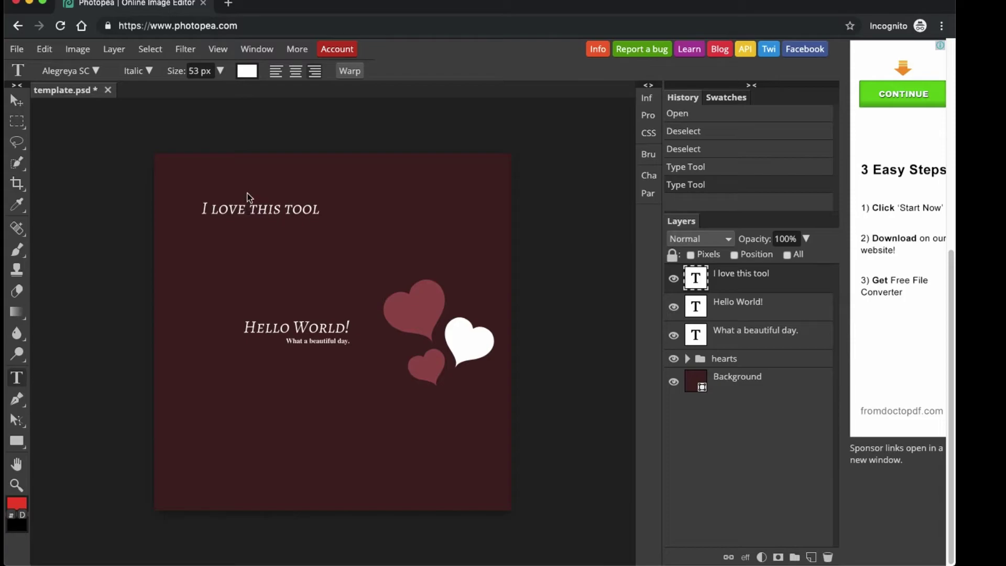
left_click(247, 210)
key("Escape")
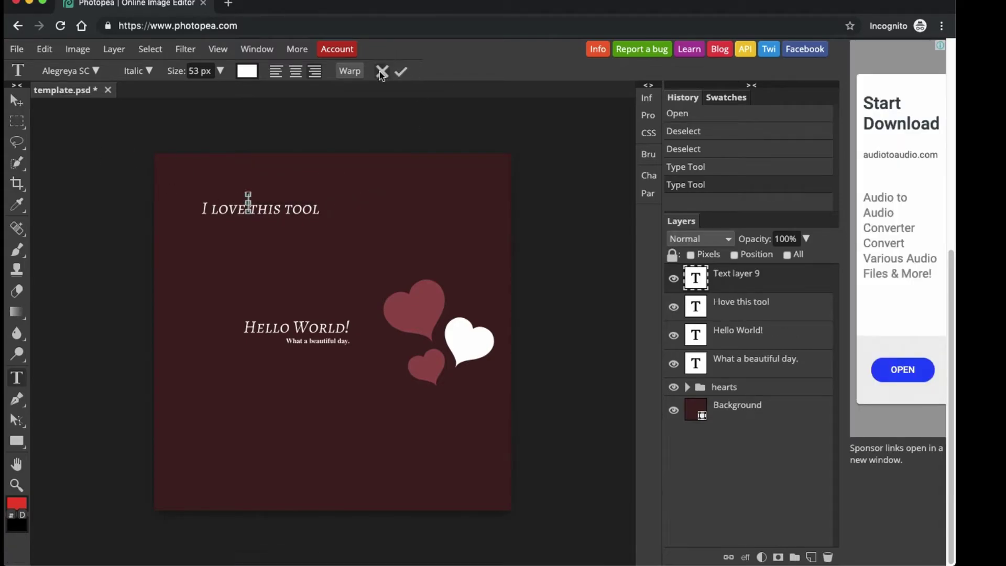
left_click(17, 99)
left_click_drag(256, 216, 238, 265)
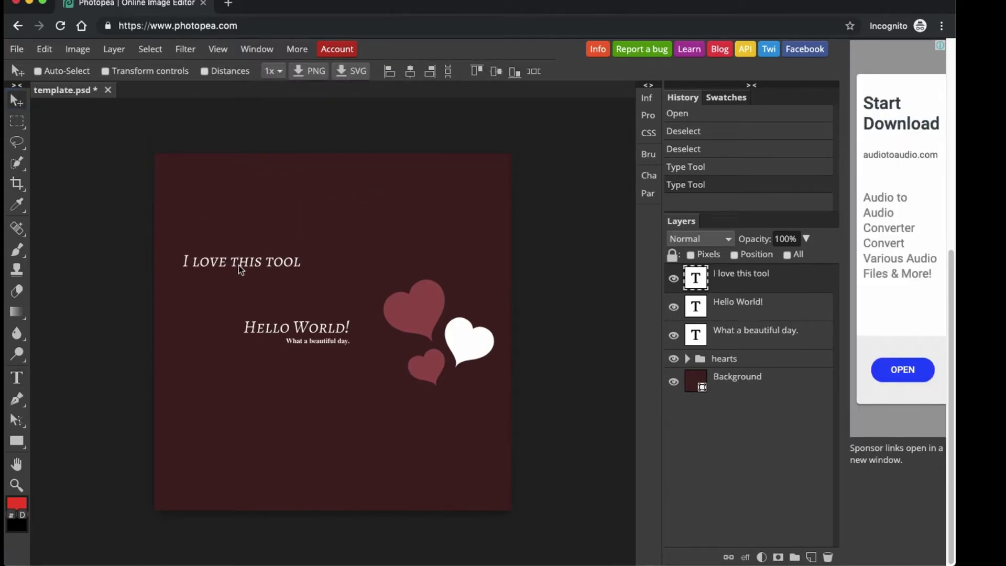
Select the Hello World! layer and shift the heading to the left
left_click(749, 340)
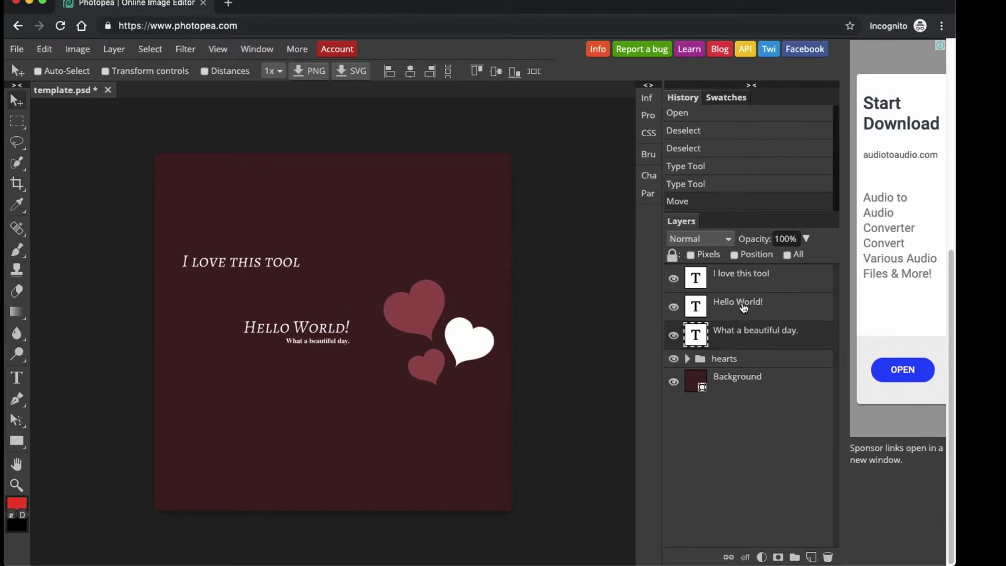
left_click(741, 309)
left_click_drag(298, 362, 274, 336)
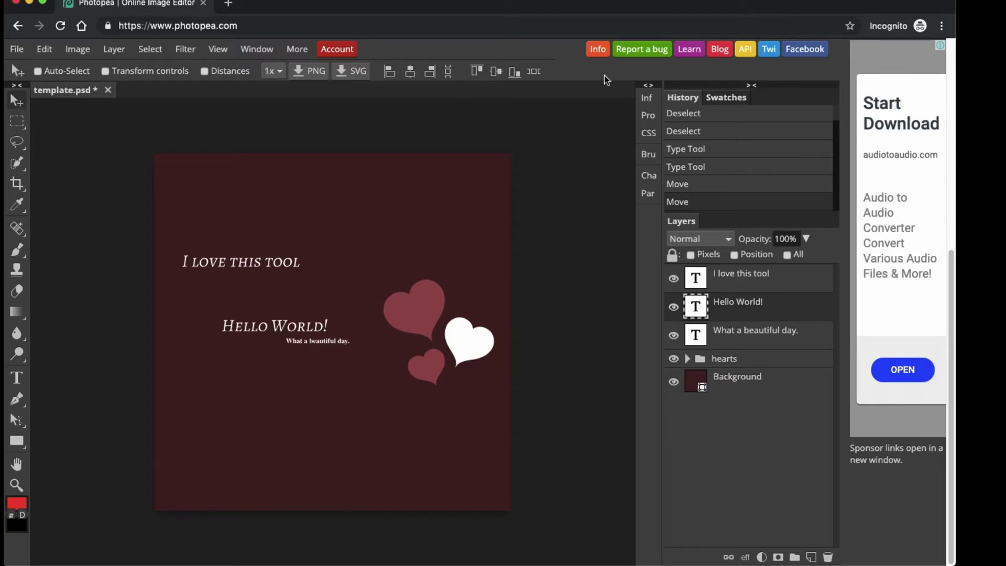
right_click(17, 250)
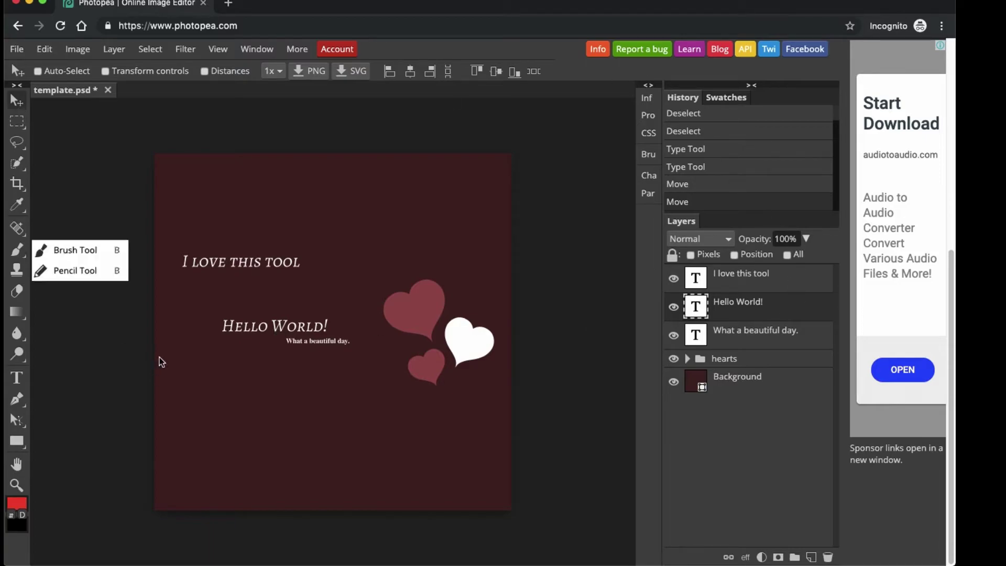
left_click(288, 332)
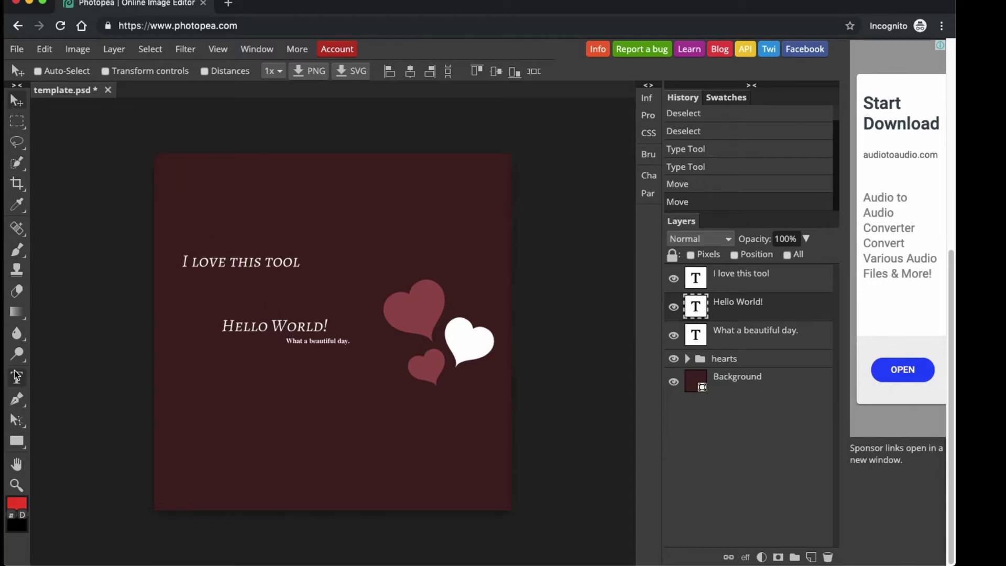
Enlarge the Hello World! text from 53 to 79 px and nudge it about 43 px right
left_click(17, 375)
left_click(285, 325)
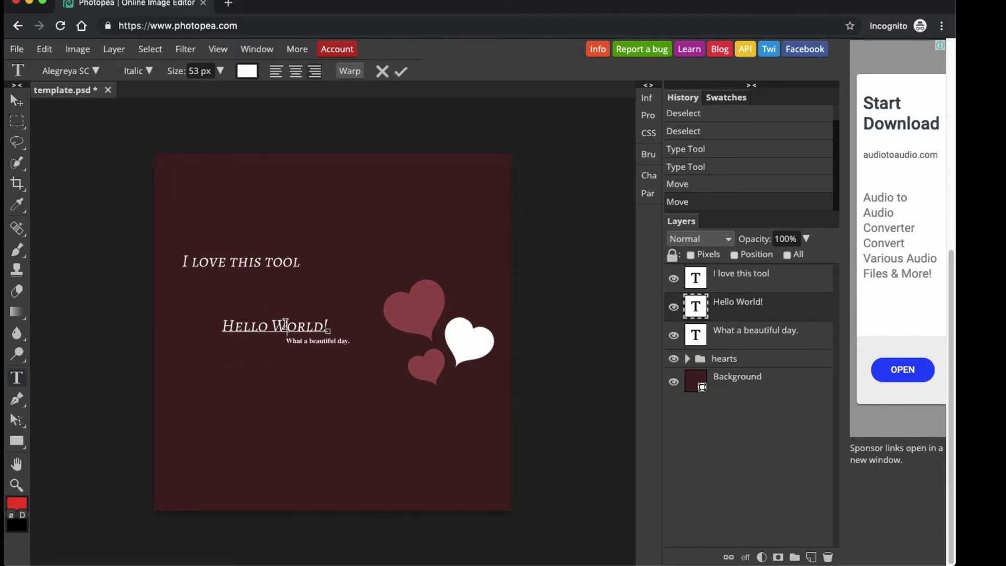
triple_click(284, 324)
left_click(220, 70)
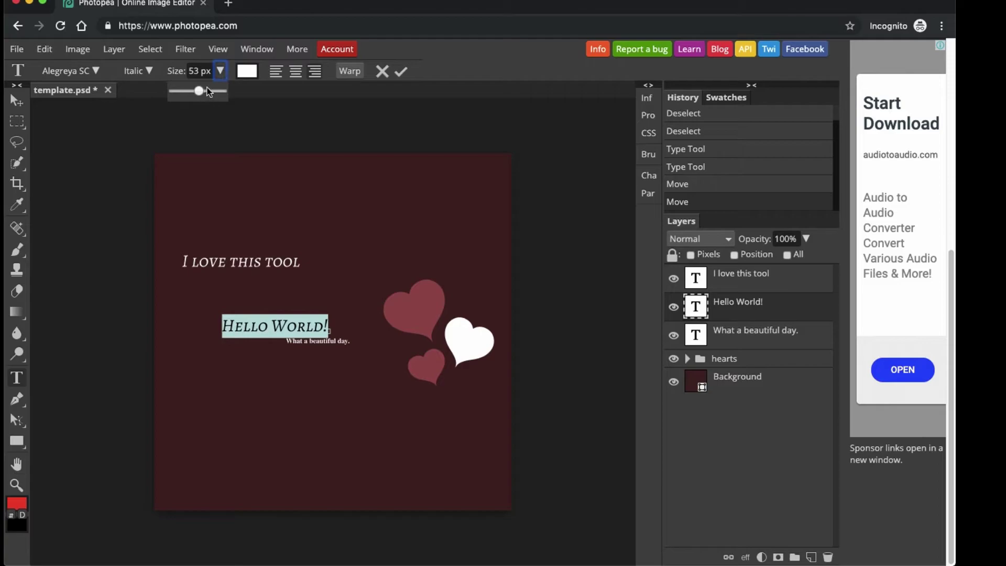
left_click_drag(198, 92, 201, 92)
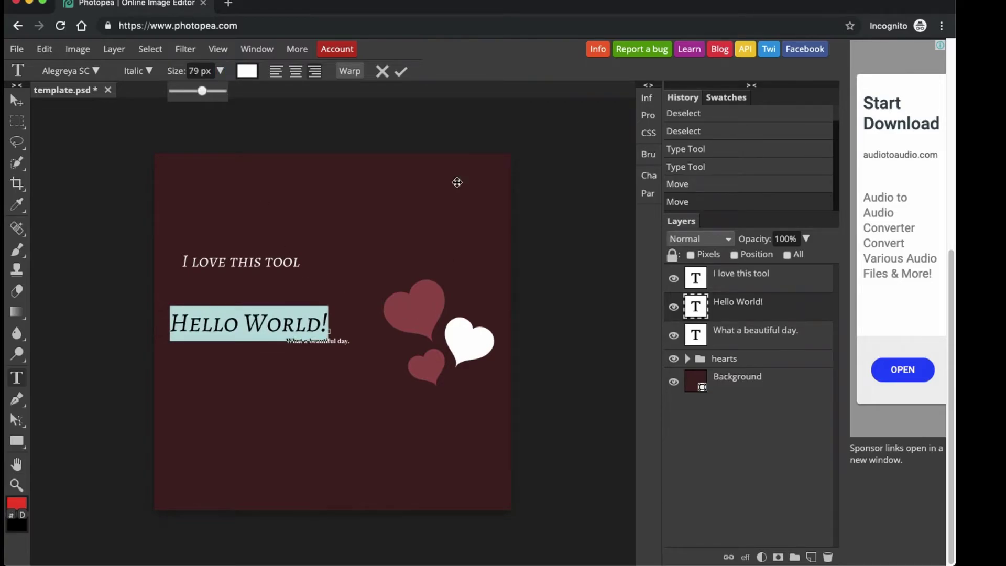
left_click(401, 71)
left_click(17, 101)
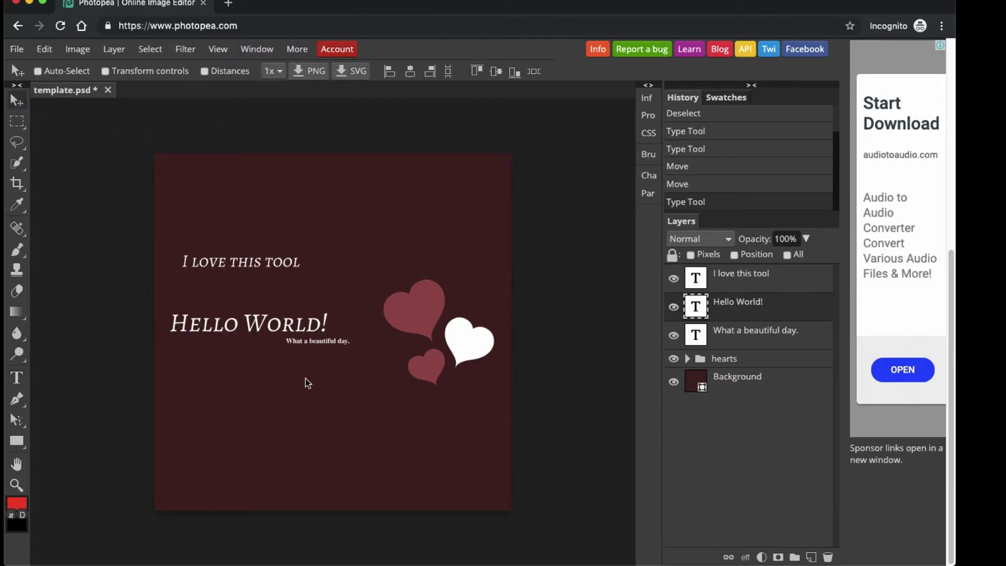
left_click_drag(263, 330, 287, 331)
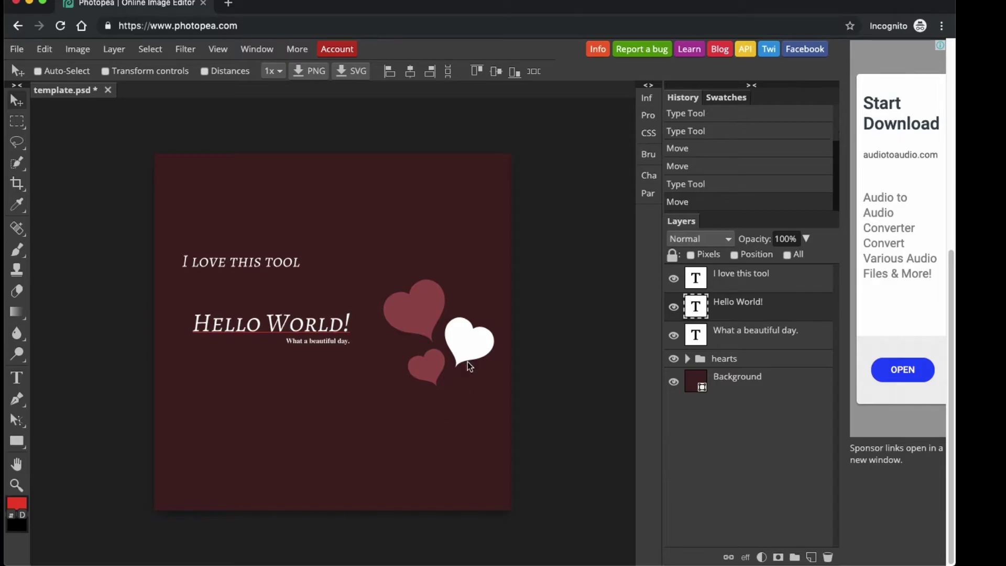
Hide the dark red Background layer and add a new empty layer
left_click(750, 381)
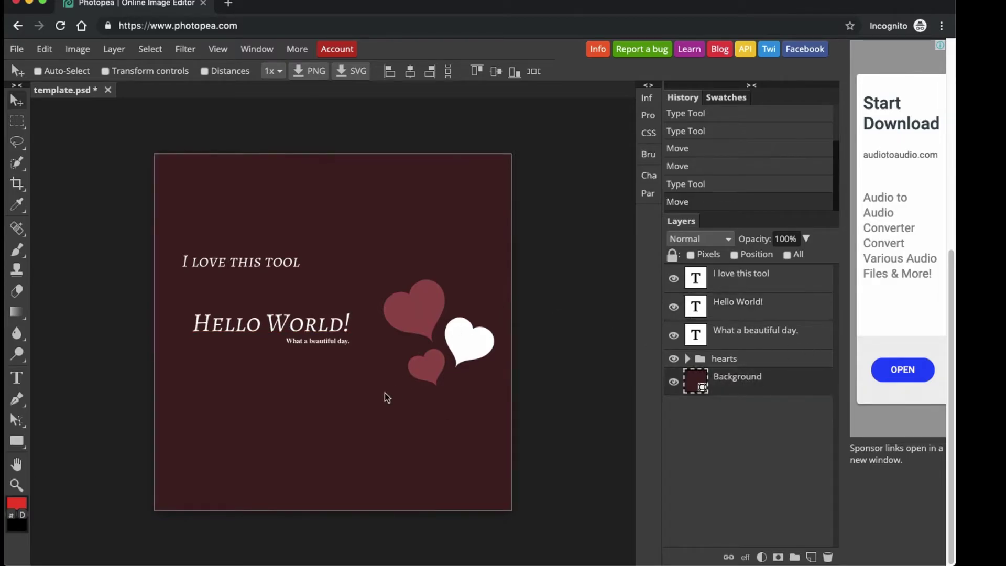
left_click(673, 381)
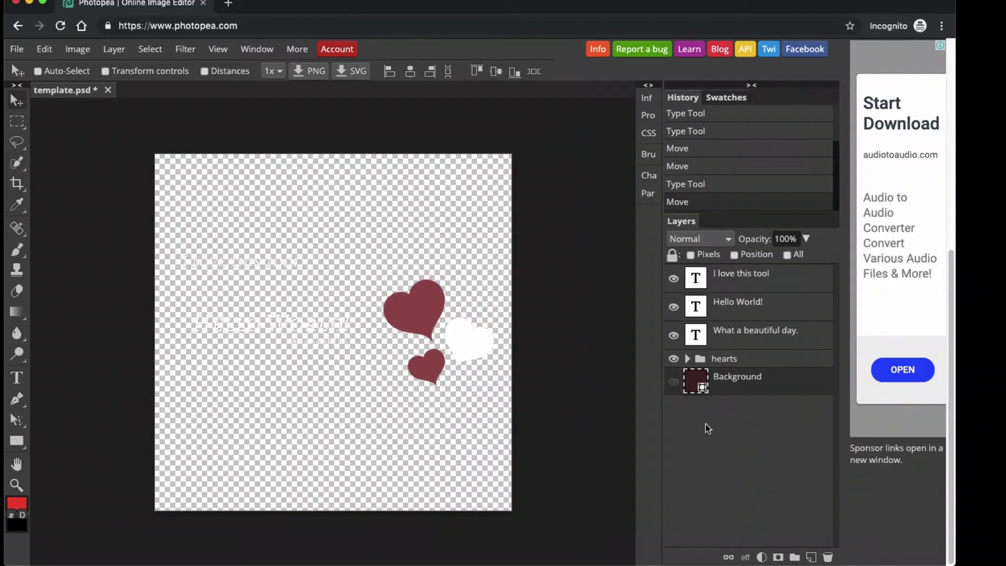
left_click(117, 50)
mouse_move(124, 68)
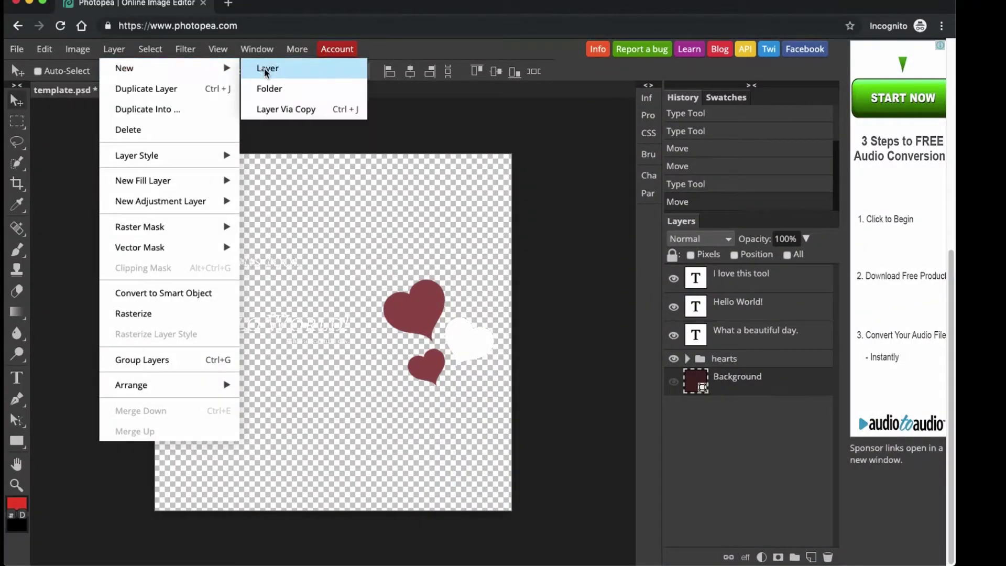
left_click(266, 68)
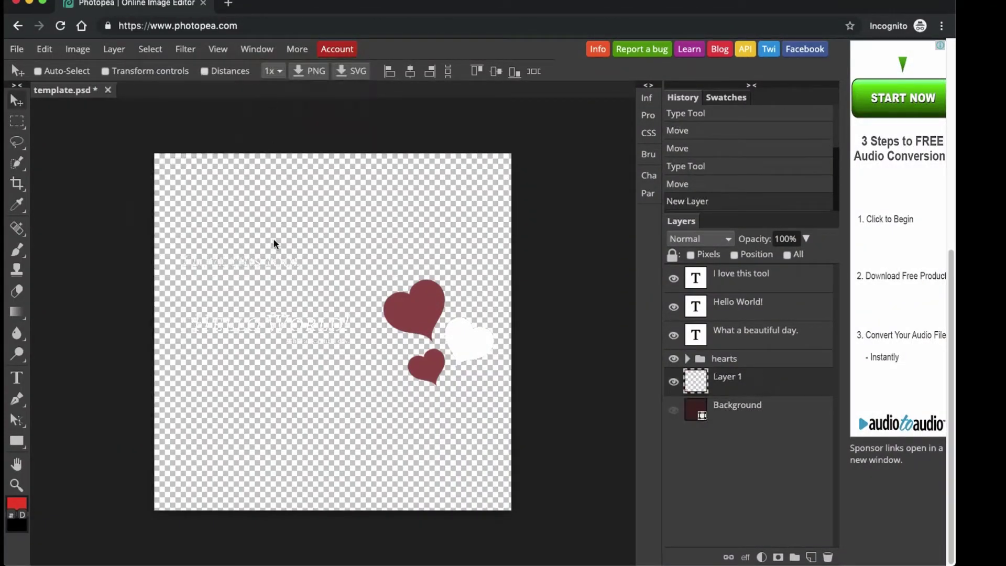
Fill the new layer with dark grey, undoing an accidental move afterwards
left_click(20, 504)
left_click_drag(225, 265, 97, 287)
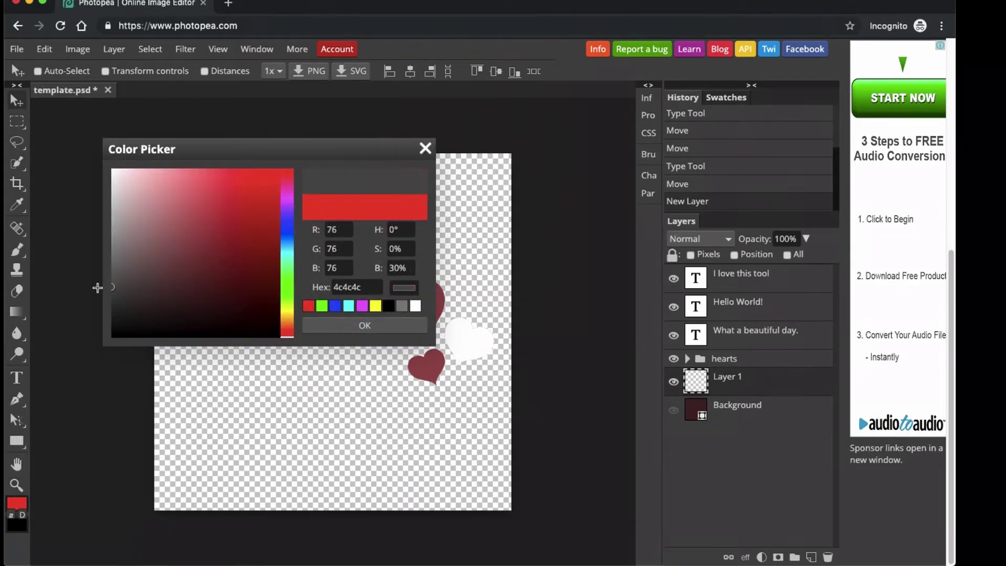
left_click(366, 325)
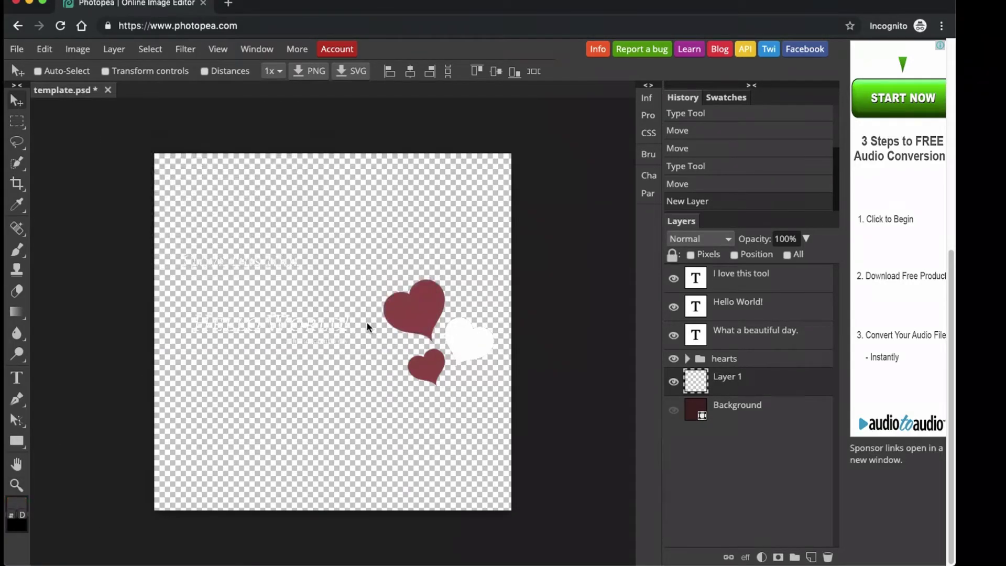
key("alt+BackSpace")
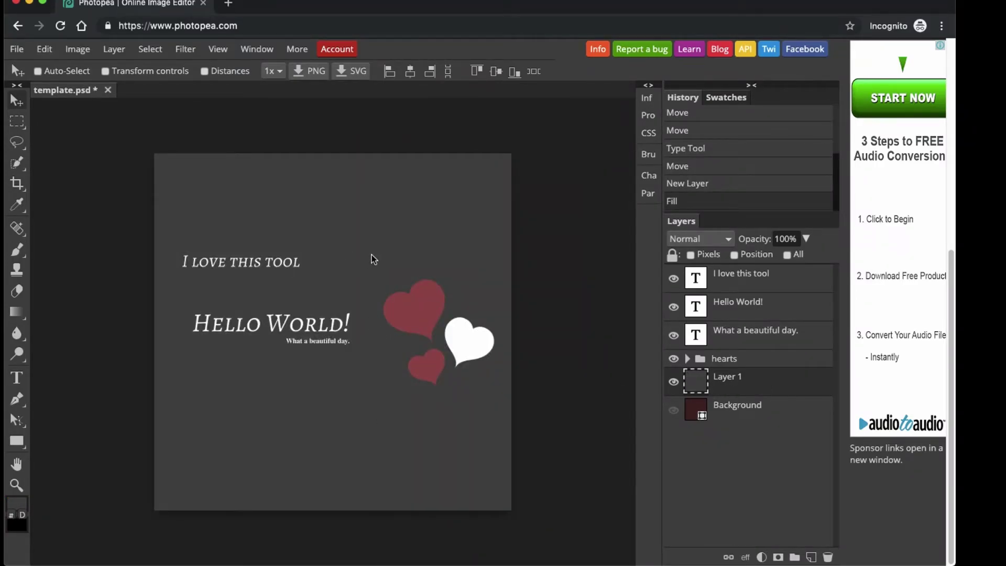
left_click_drag(259, 258, 278, 290)
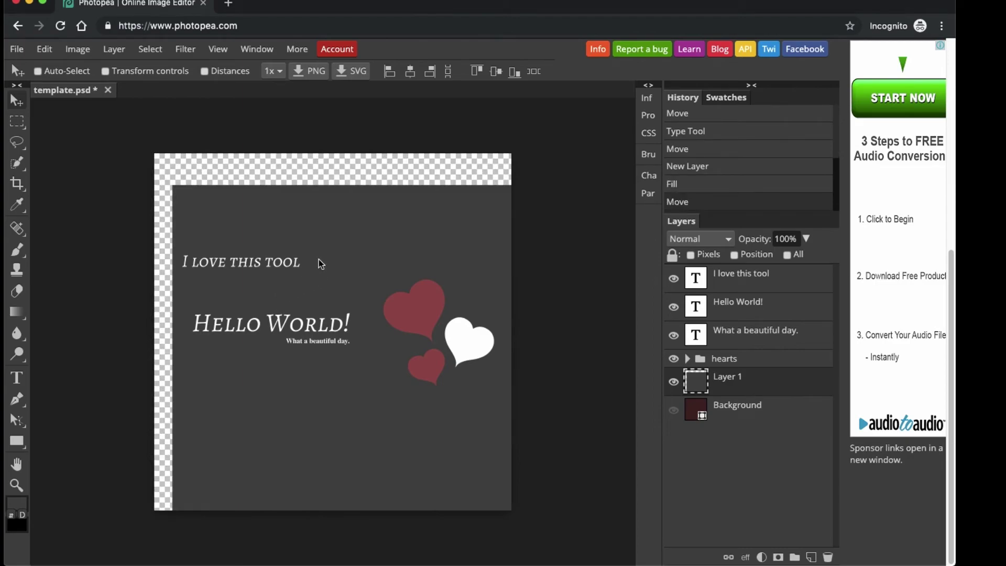
key("ctrl+z")
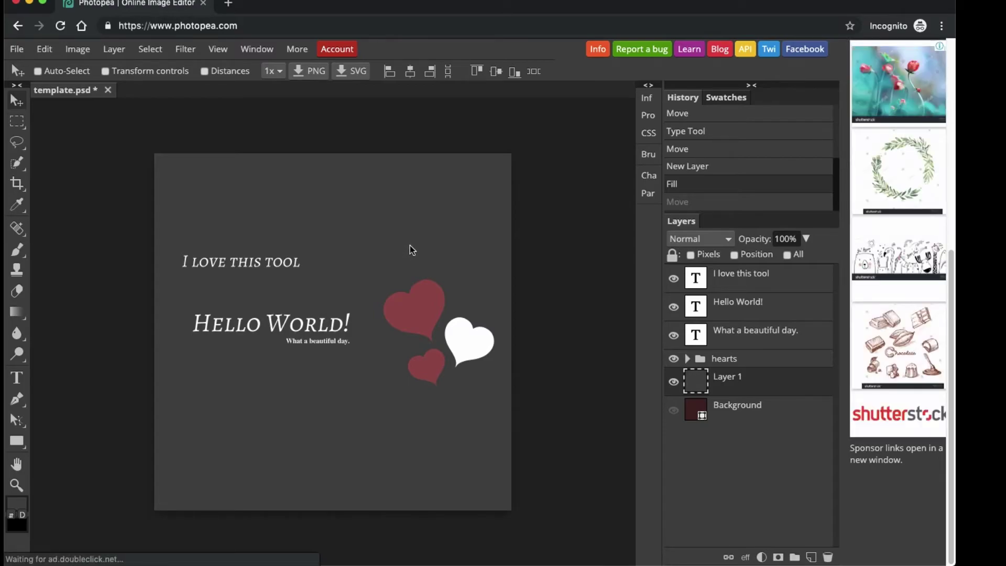
Move the 'I love this tool' line down toward Hello World!, nudging it with the Down arrow
left_click(733, 361)
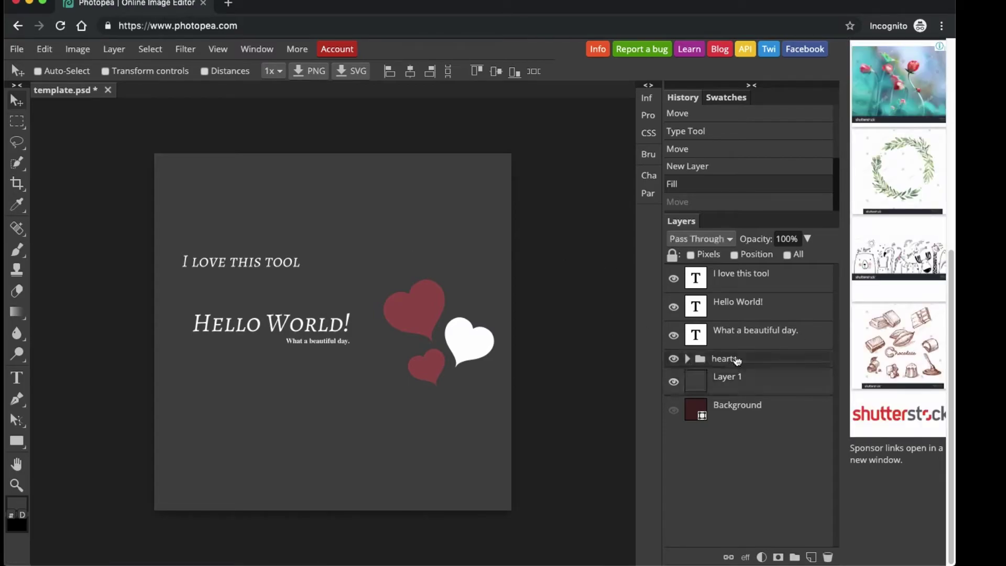
left_click(742, 337)
left_click(736, 313)
left_click(732, 286)
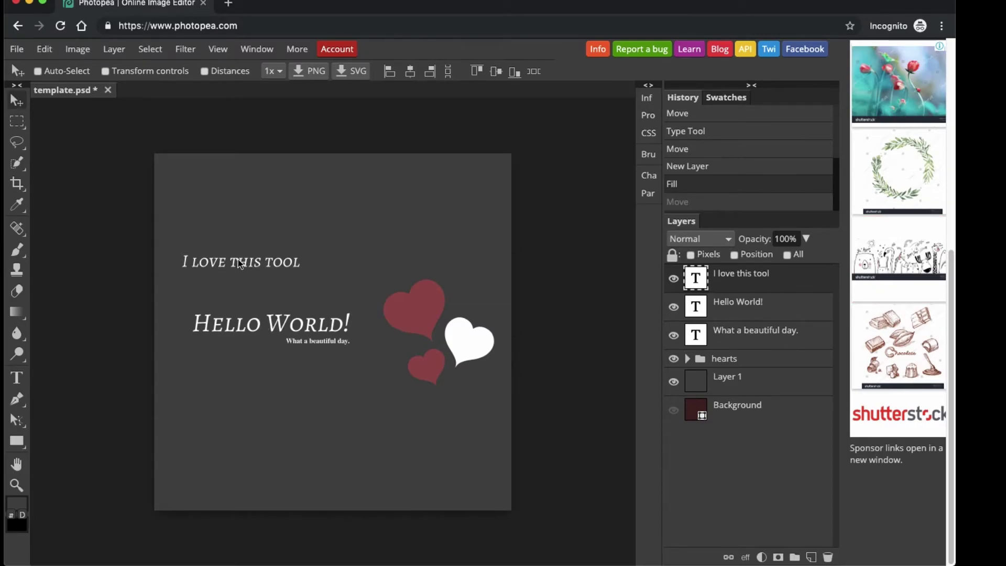
left_click_drag(239, 262, 236, 293)
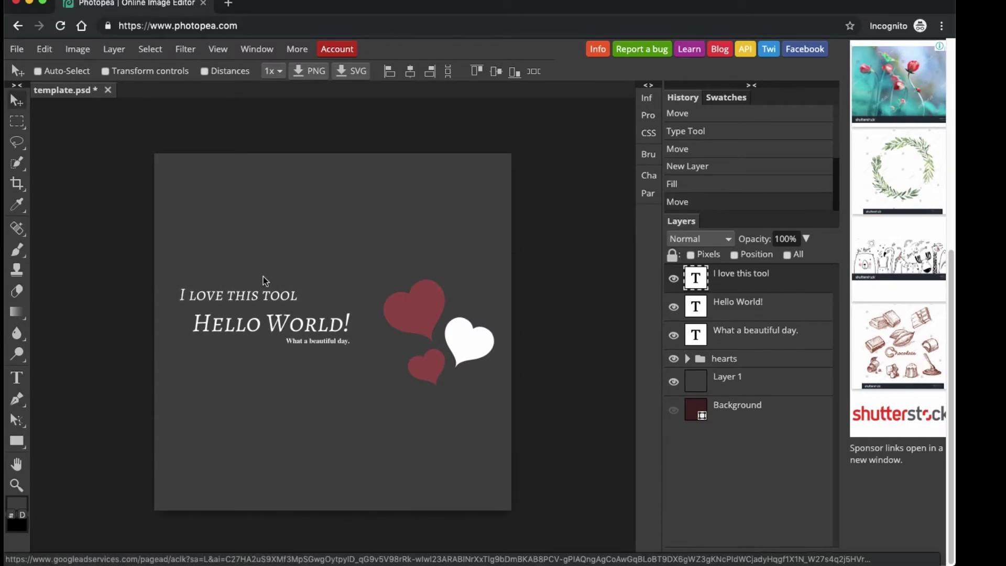
key("Down")
key("Down")
key("Down")
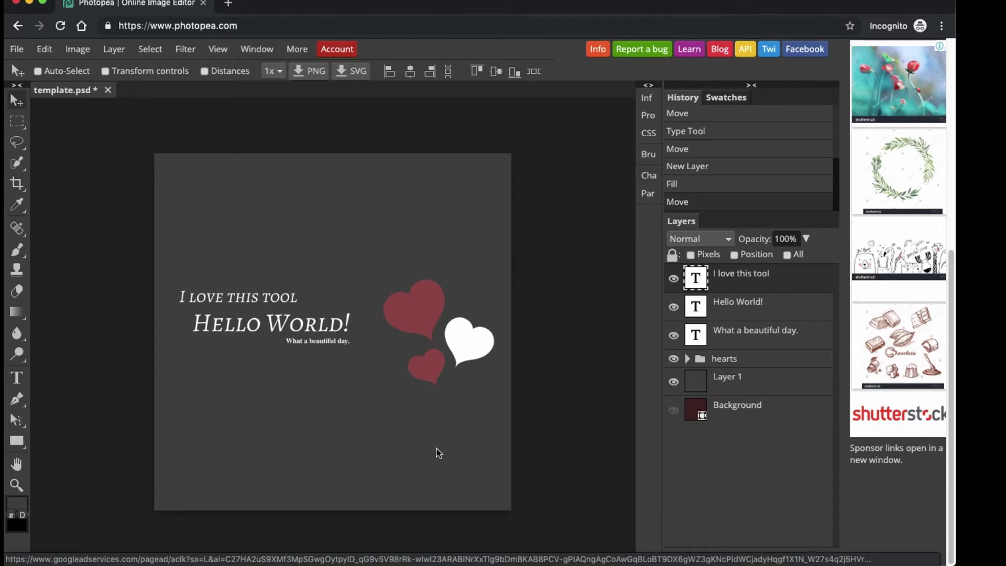
Select the What a beautiful day. layer and browse the menus without applying anything
left_click(748, 380)
left_click(751, 343)
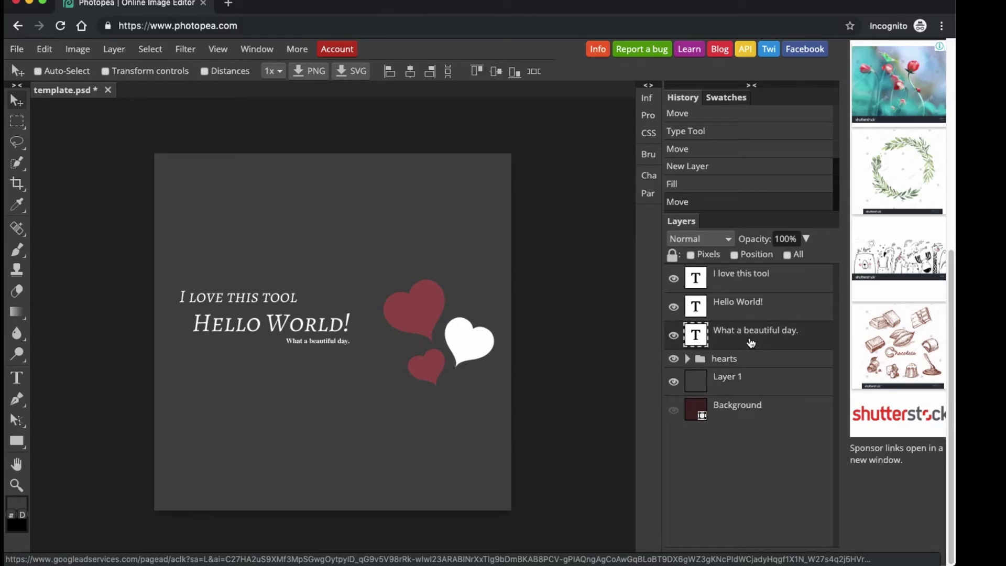
left_click(299, 50)
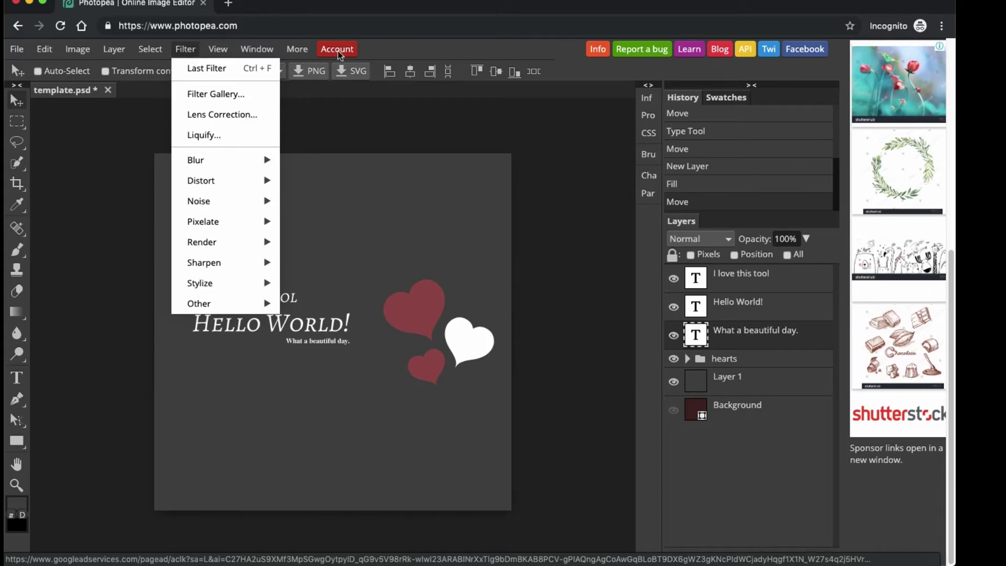
left_click(475, 117)
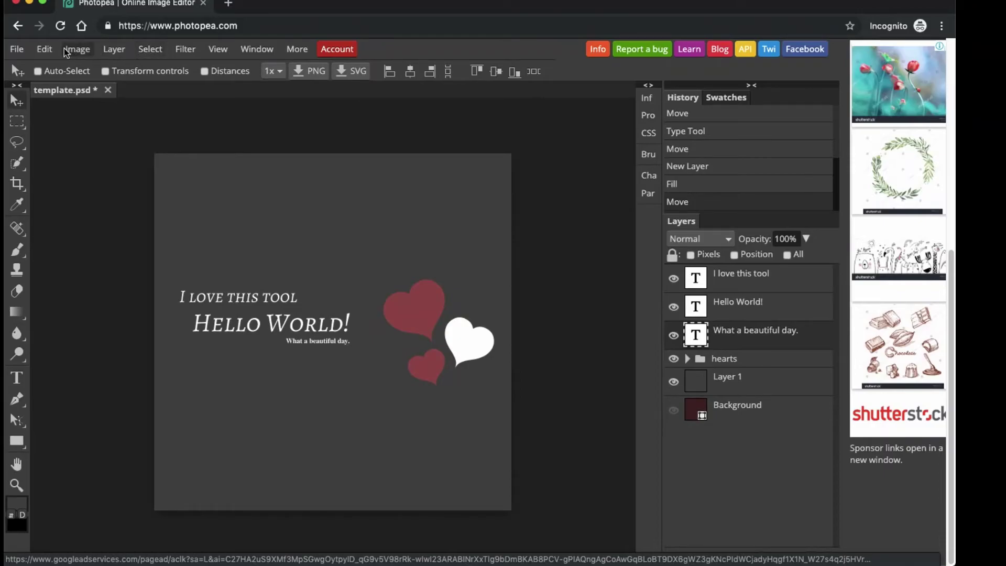
left_click(44, 49)
Replace 'World' in the heading with 'From' plus the channel name, so it reads 'Hello From …'
left_click(506, 173)
key("t")
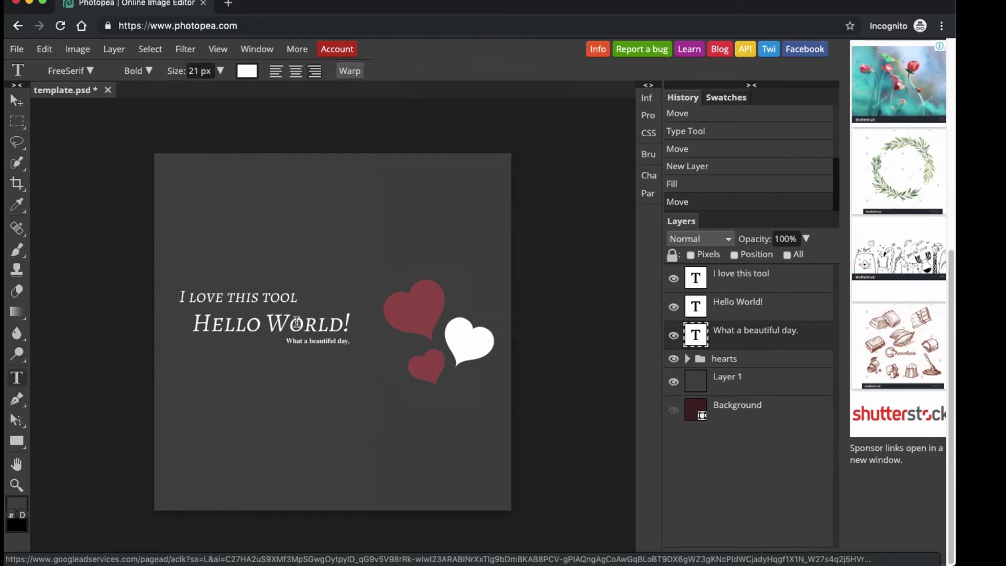
left_click(291, 322)
left_click_drag(266, 322, 342, 323)
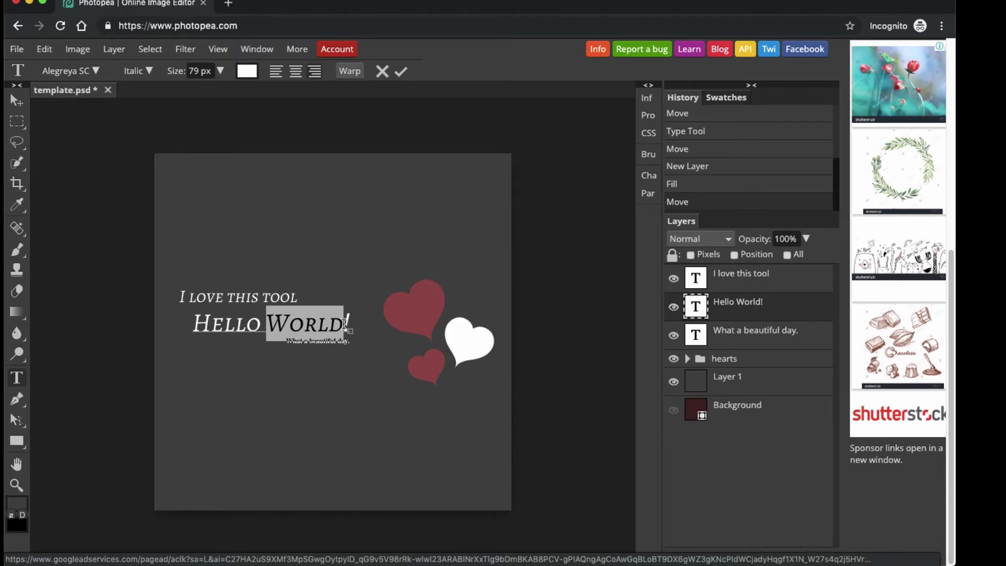
type("From i")
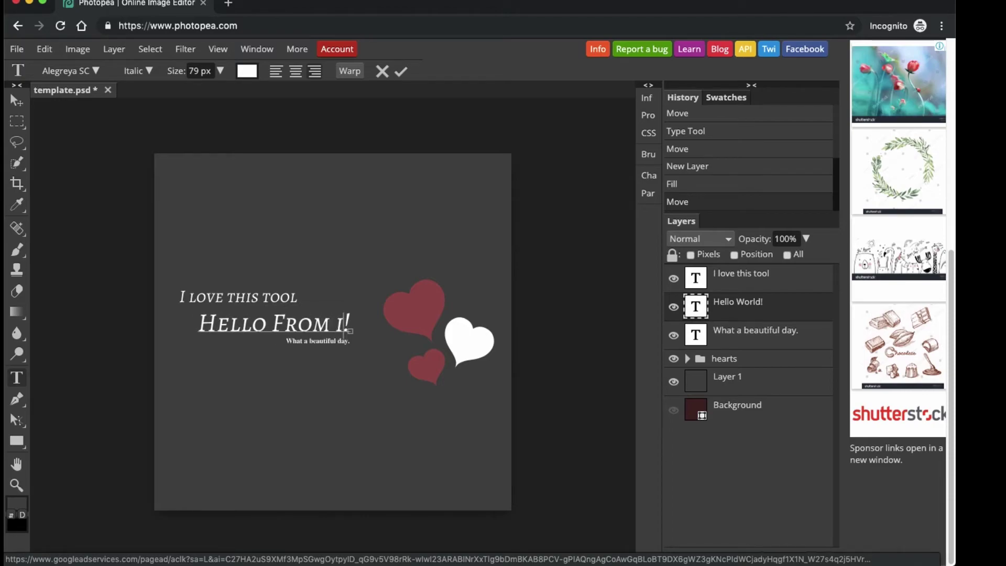
type("Khmer")
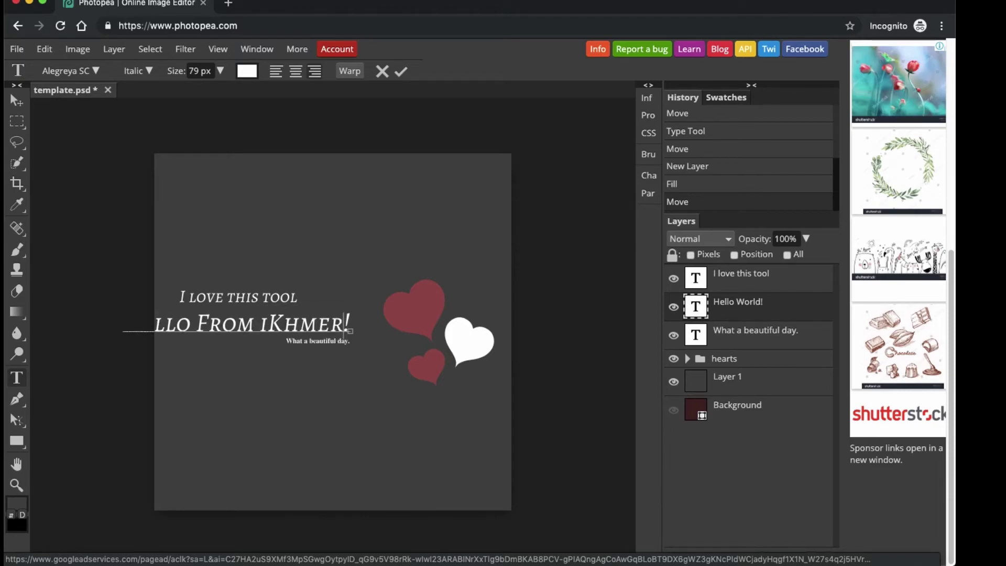
type("4ever")
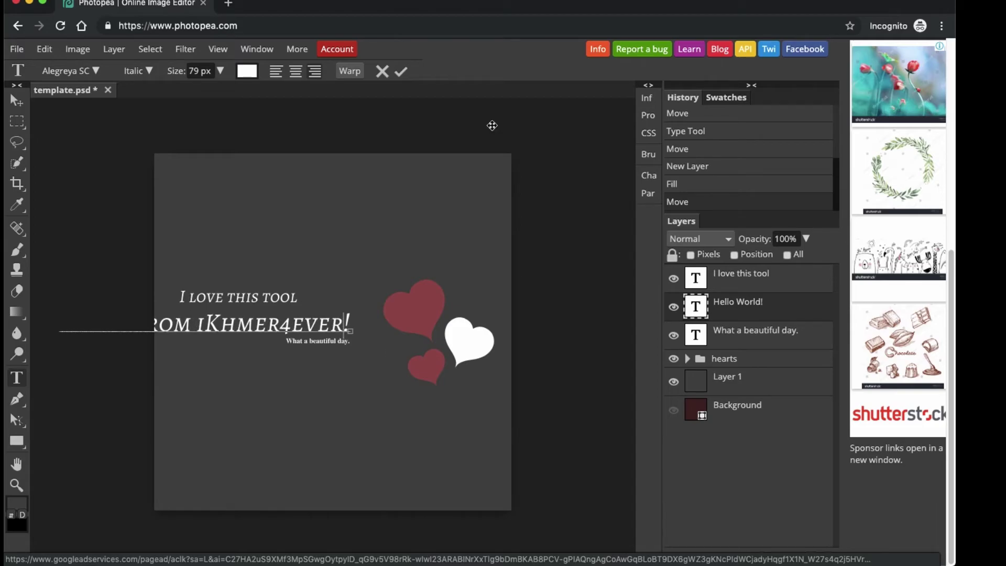
left_click(401, 71)
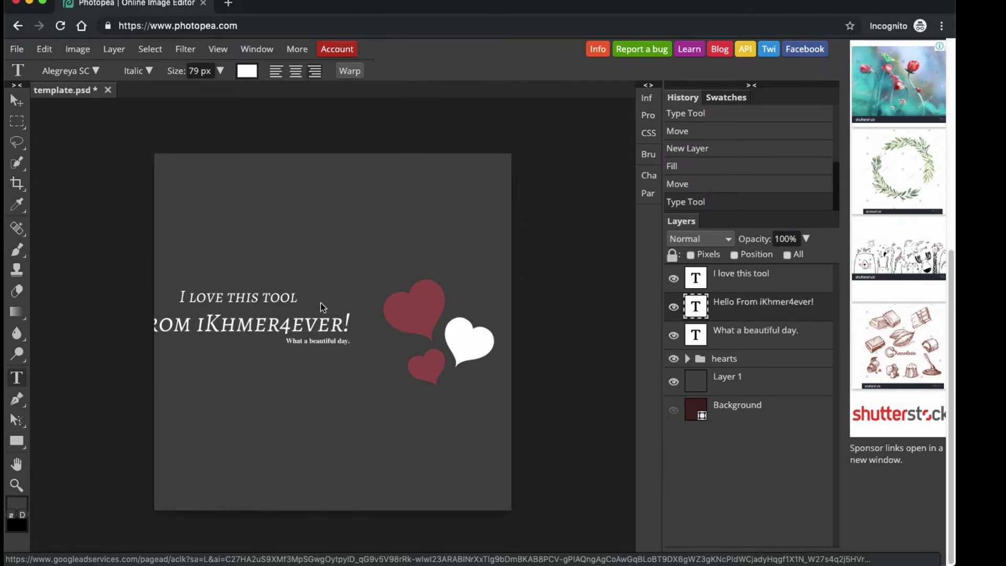
Shift the heading right to fit the canvas and move the hearts group up above it
left_click(16, 100)
mouse_move(284, 330)
left_mouse_down()
mouse_move(404, 324)
mouse_move(444, 384)
left_mouse_up()
left_click(745, 359)
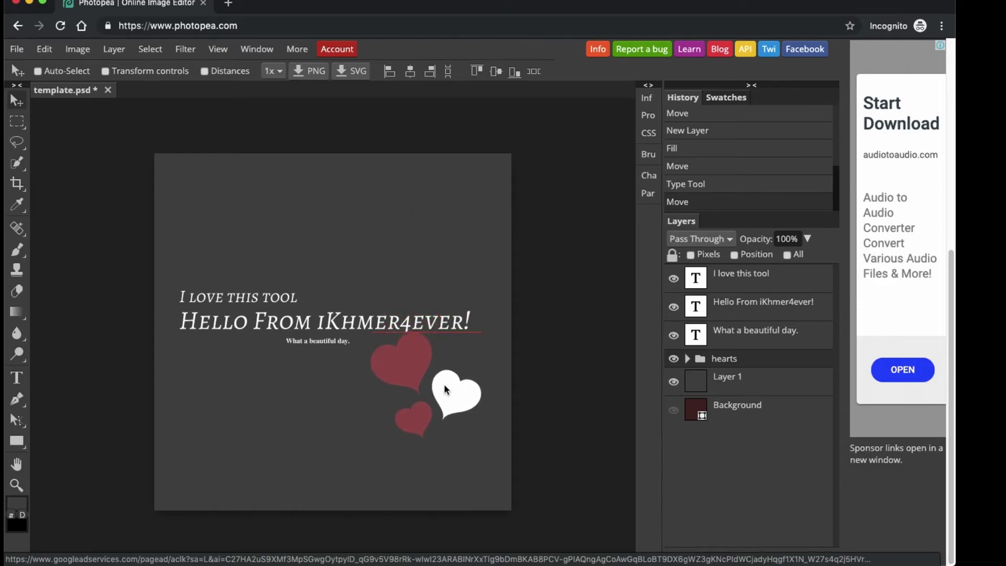
left_click_drag(445, 389, 439, 250)
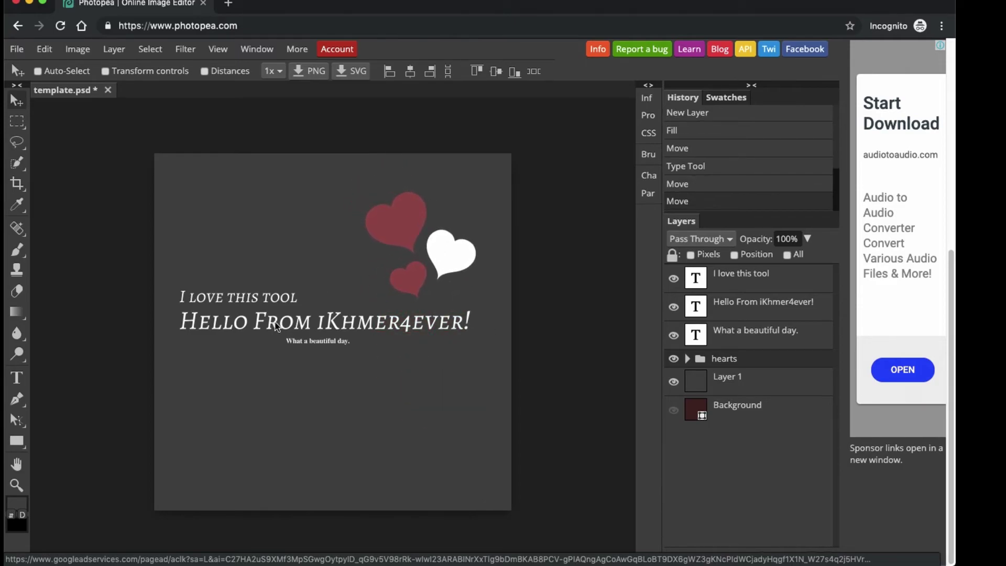
left_click_drag(276, 327, 312, 335)
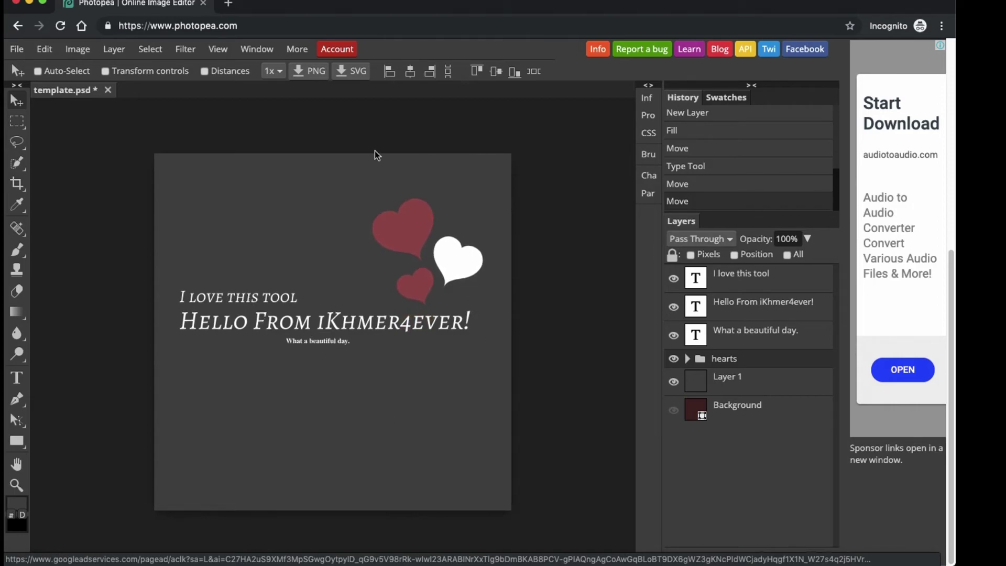
Open PNG export for the design and review the 1080 × 1080 preview and quality slider
left_click(18, 49)
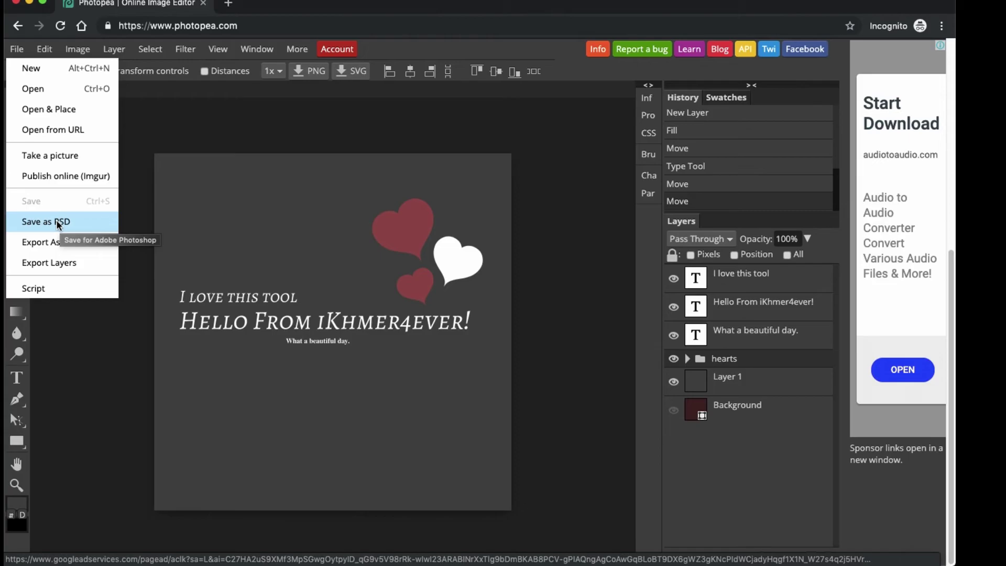
mouse_move(47, 242)
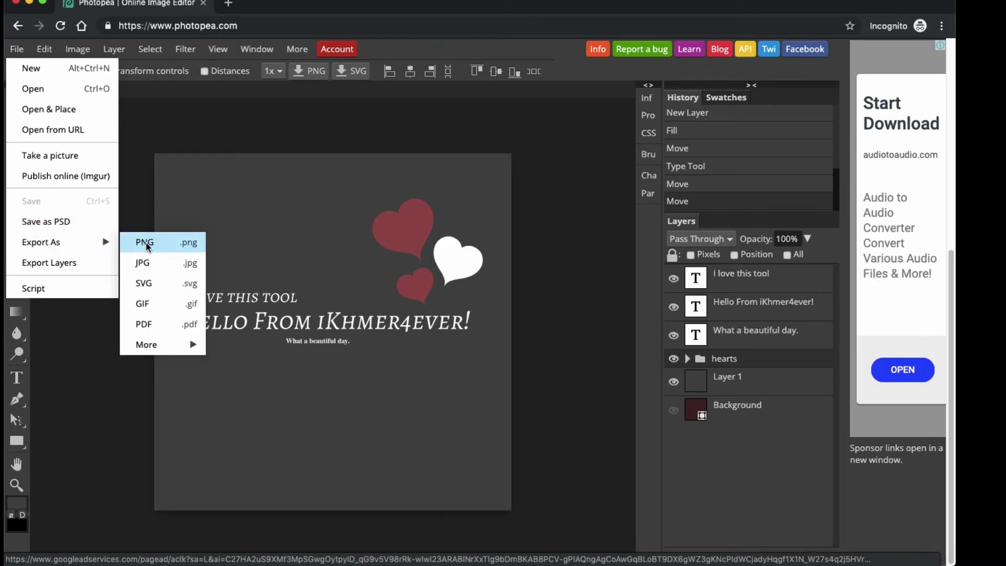
mouse_move(146, 345)
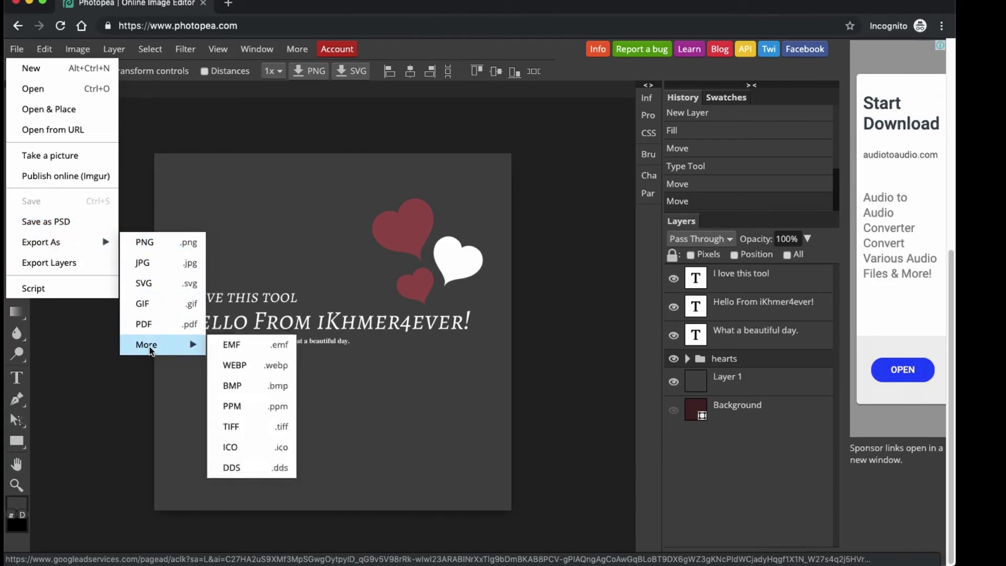
left_click(163, 242)
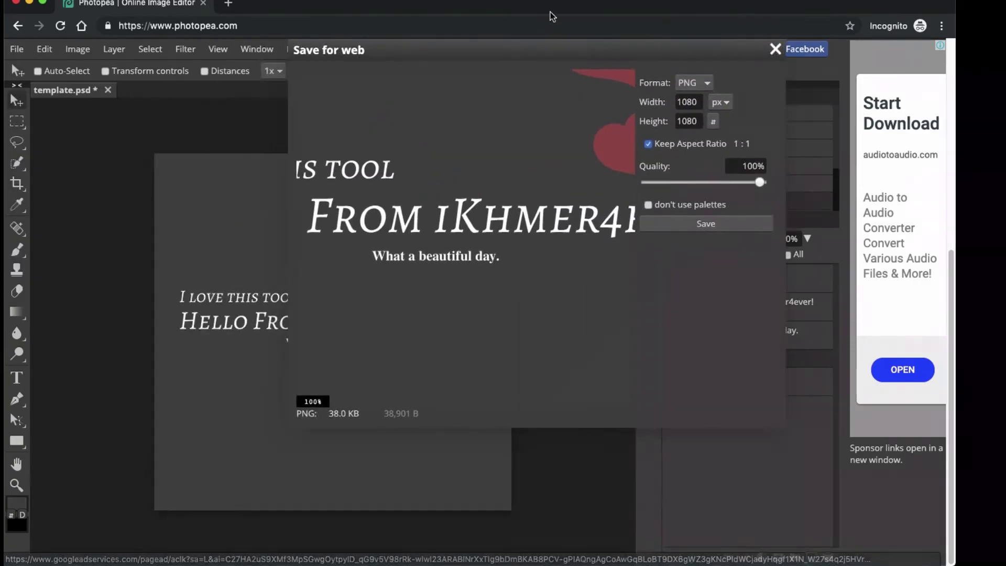
mouse_move(420, 266)
left_mouse_down()
mouse_move(240, 292)
mouse_move(392, 279)
mouse_move(261, 241)
left_mouse_up()
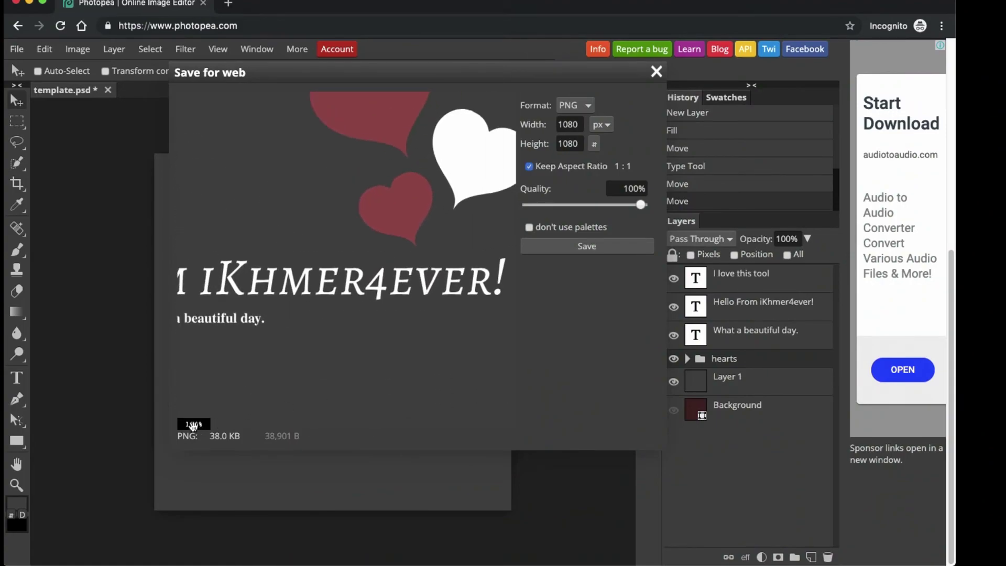
mouse_move(354, 225)
left_mouse_down()
mouse_move(469, 398)
mouse_move(486, 184)
left_mouse_up()
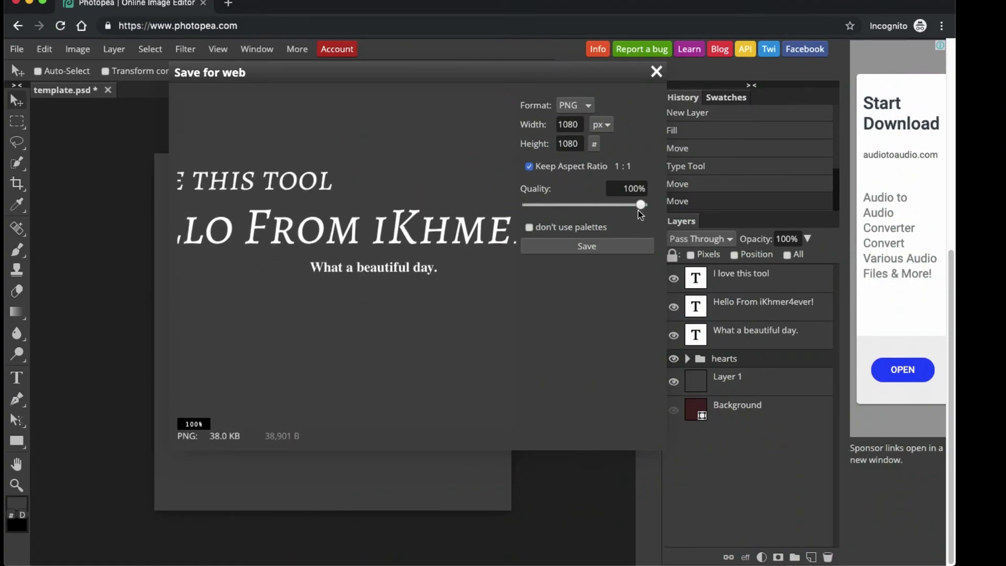
mouse_move(641, 206)
left_mouse_down()
mouse_move(547, 205)
mouse_move(681, 215)
left_mouse_up()
left_click_drag(526, 68, 468, 107)
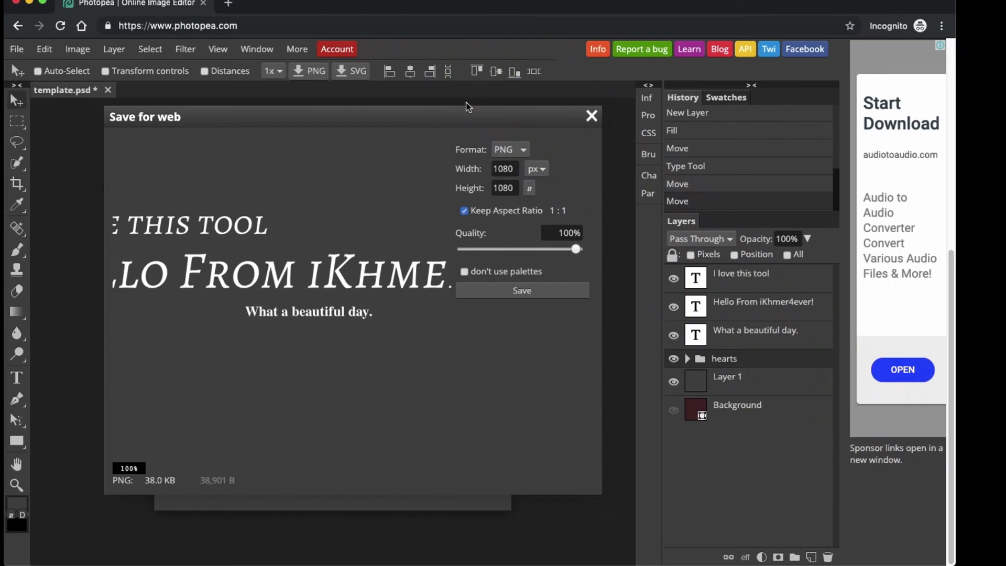